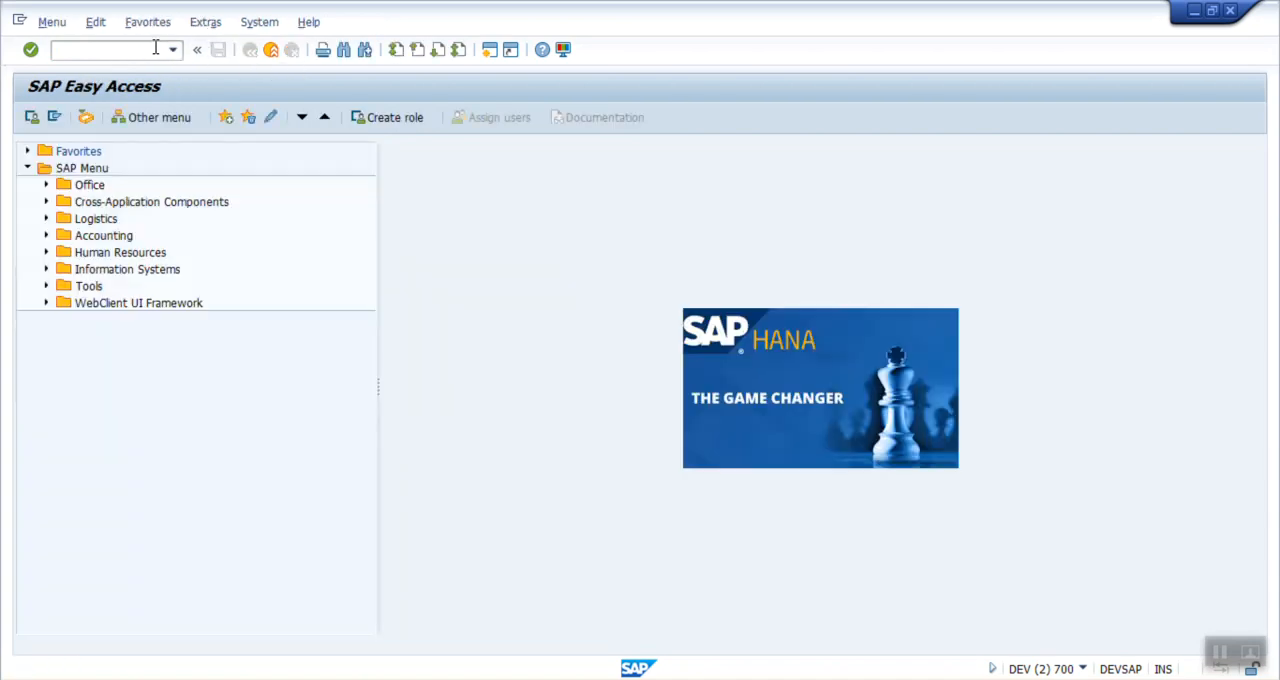
Step: Open the List of Sales Orders selection screen with transaction VA05N
type("VA05N")
key("Return")
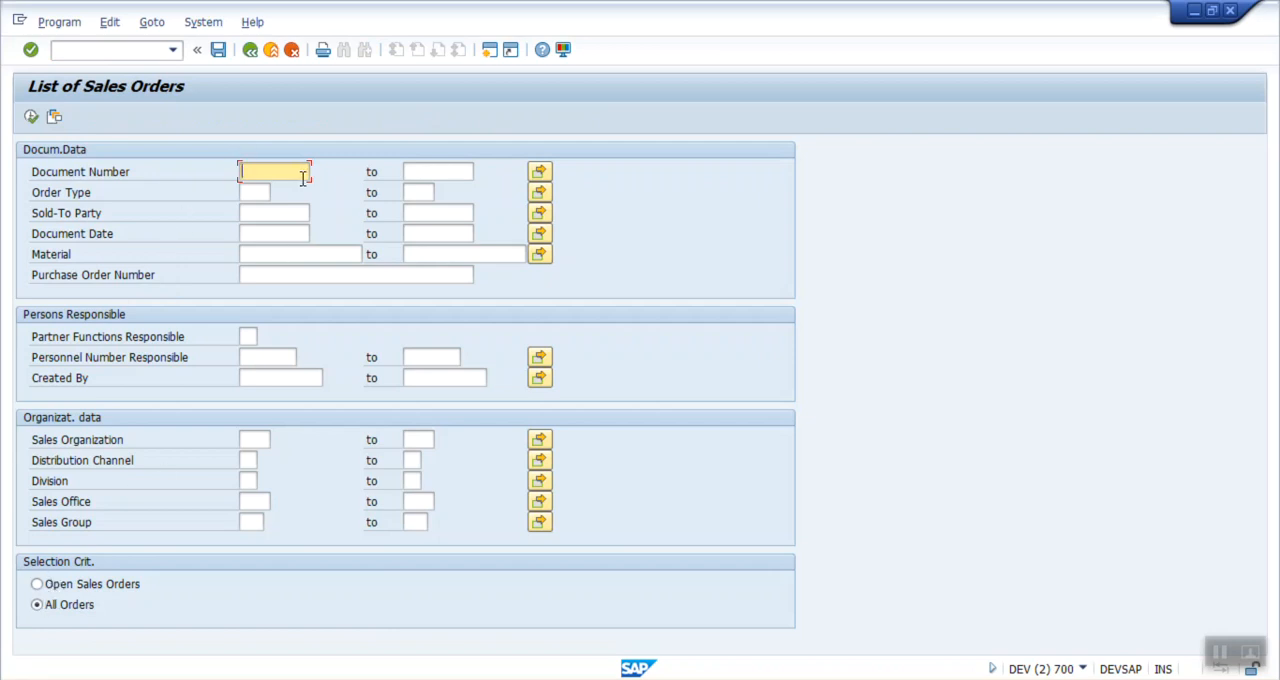
left_click(220, 50)
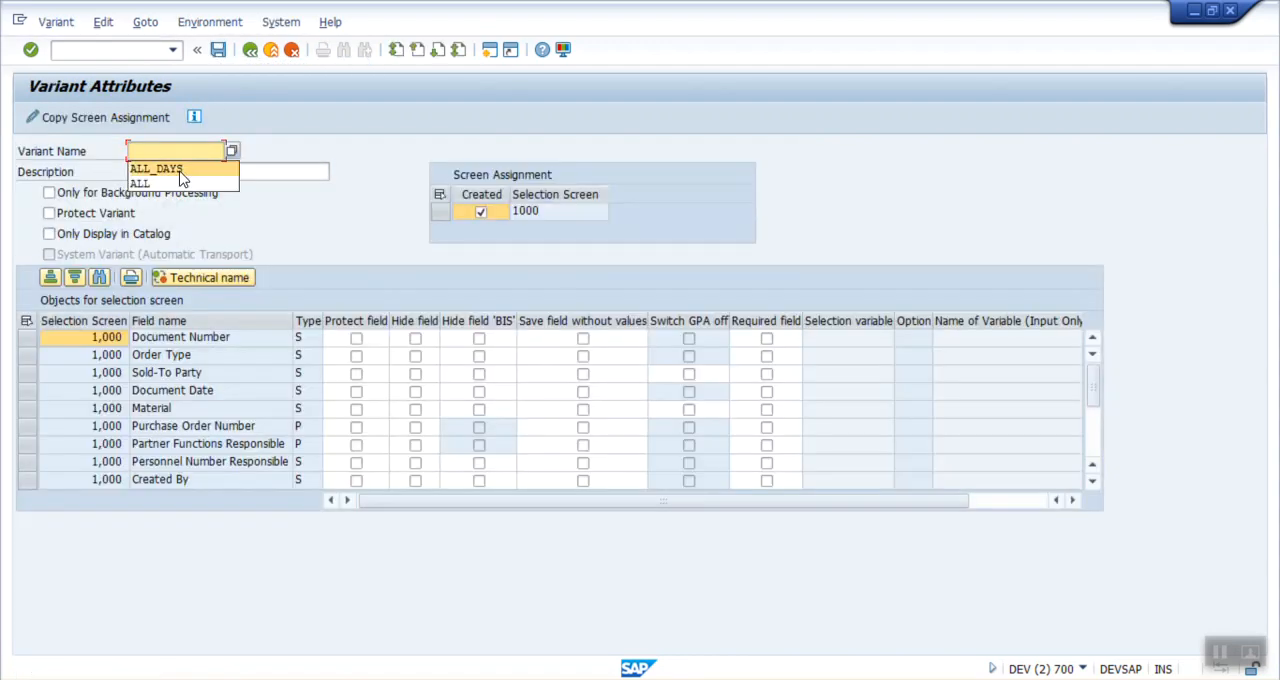
left_click(180, 169)
left_click(176, 171)
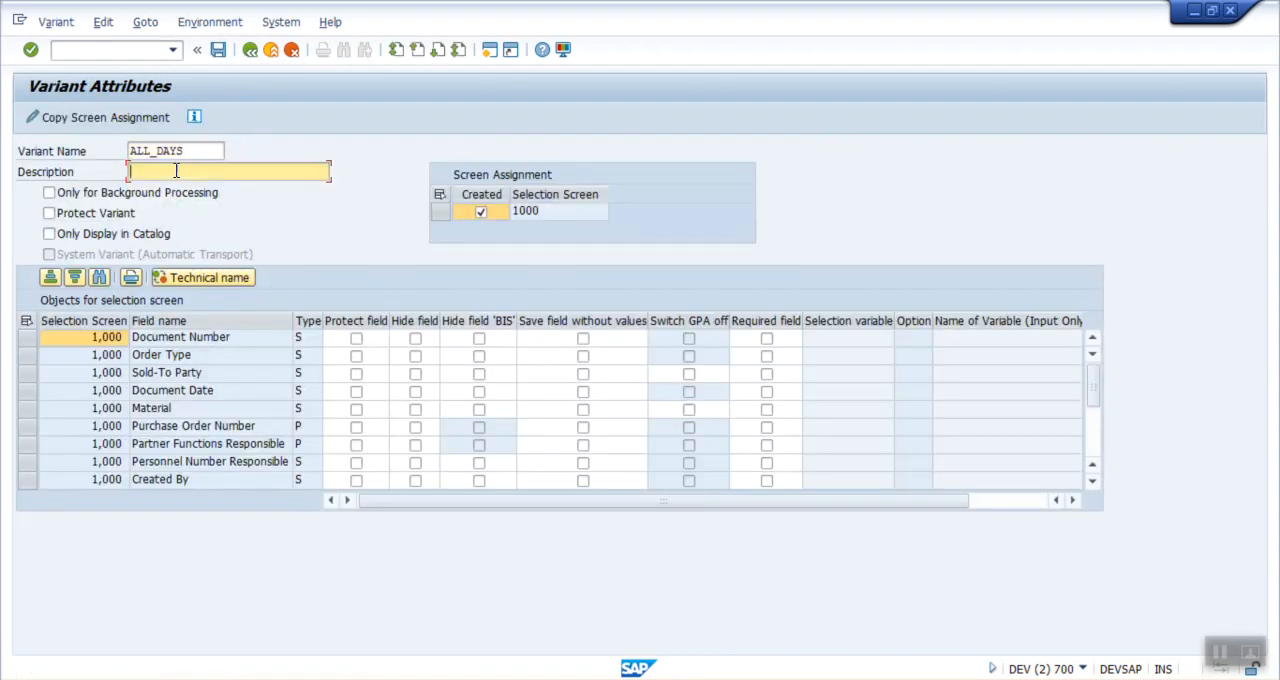
left_click(251, 57)
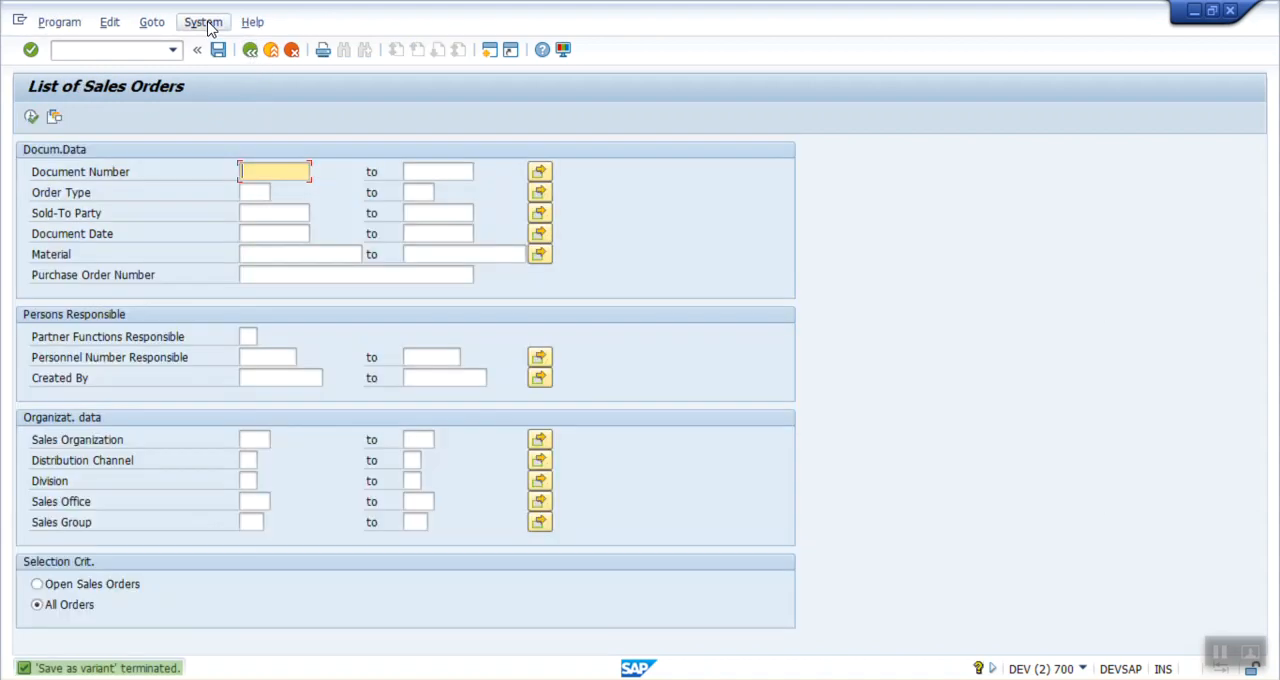
Step: Copy the report's program name from the system status details and return to SAP Easy Access
left_click(204, 22)
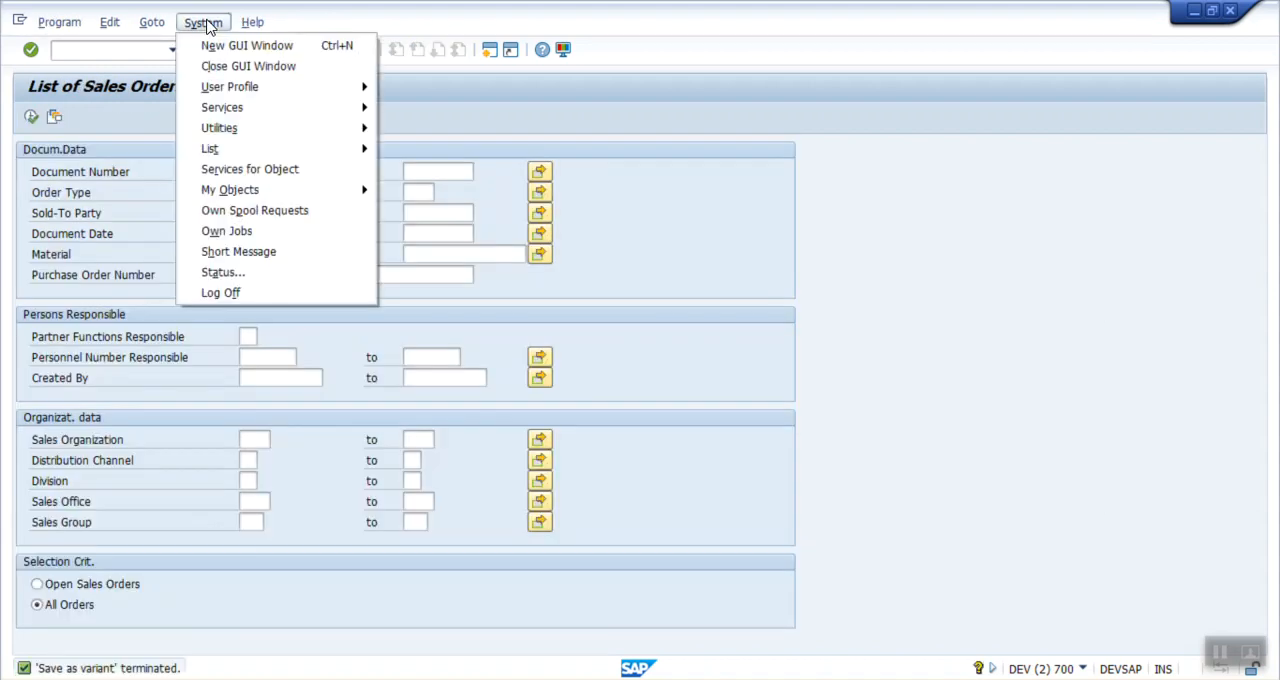
left_click(262, 275)
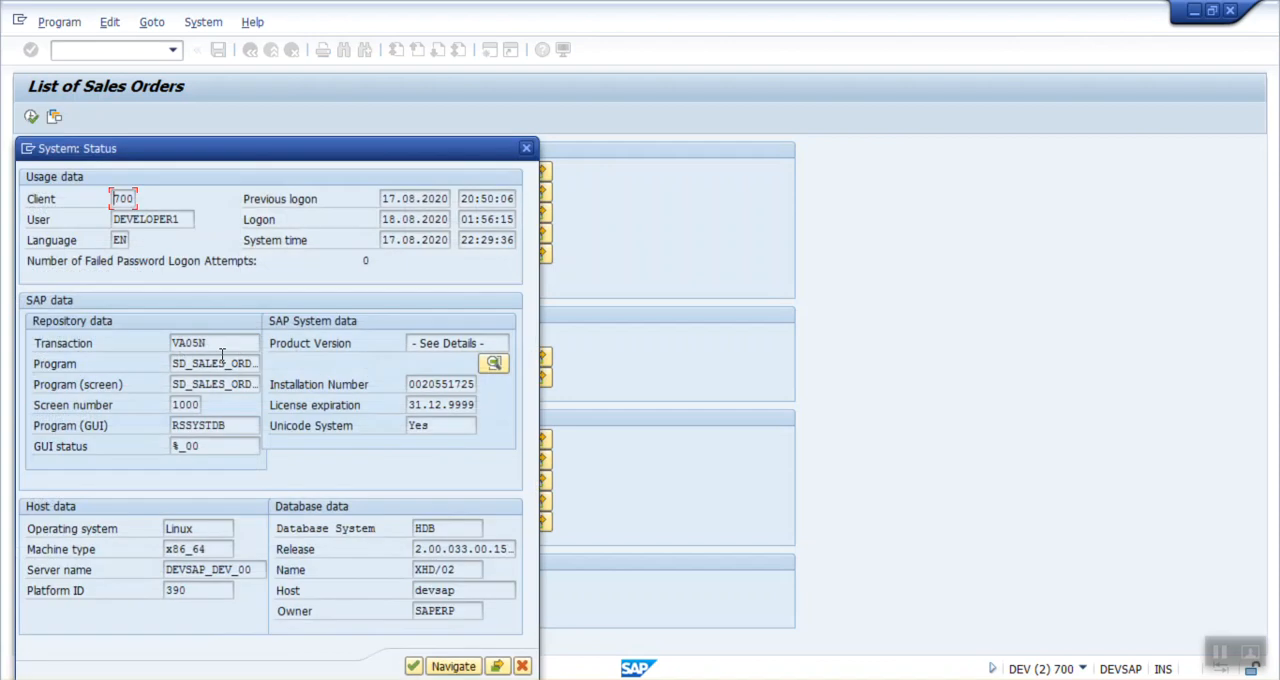
left_click_drag(172, 366, 320, 378)
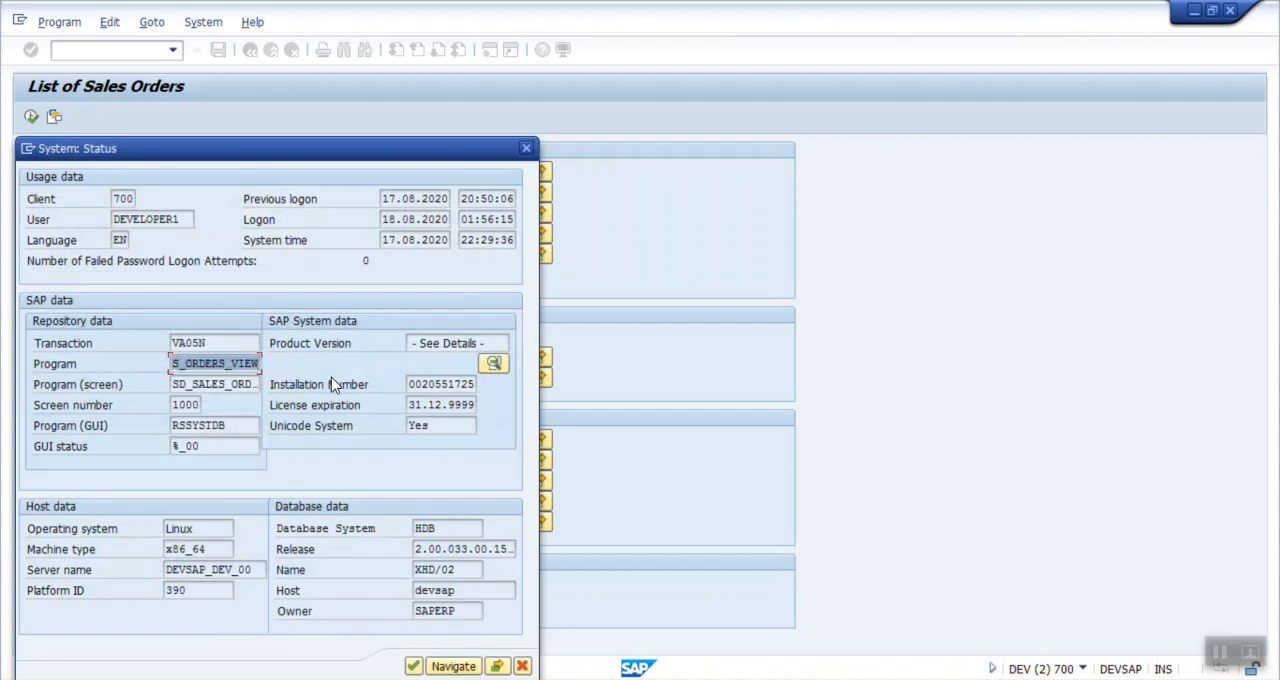
key("ctrl+c")
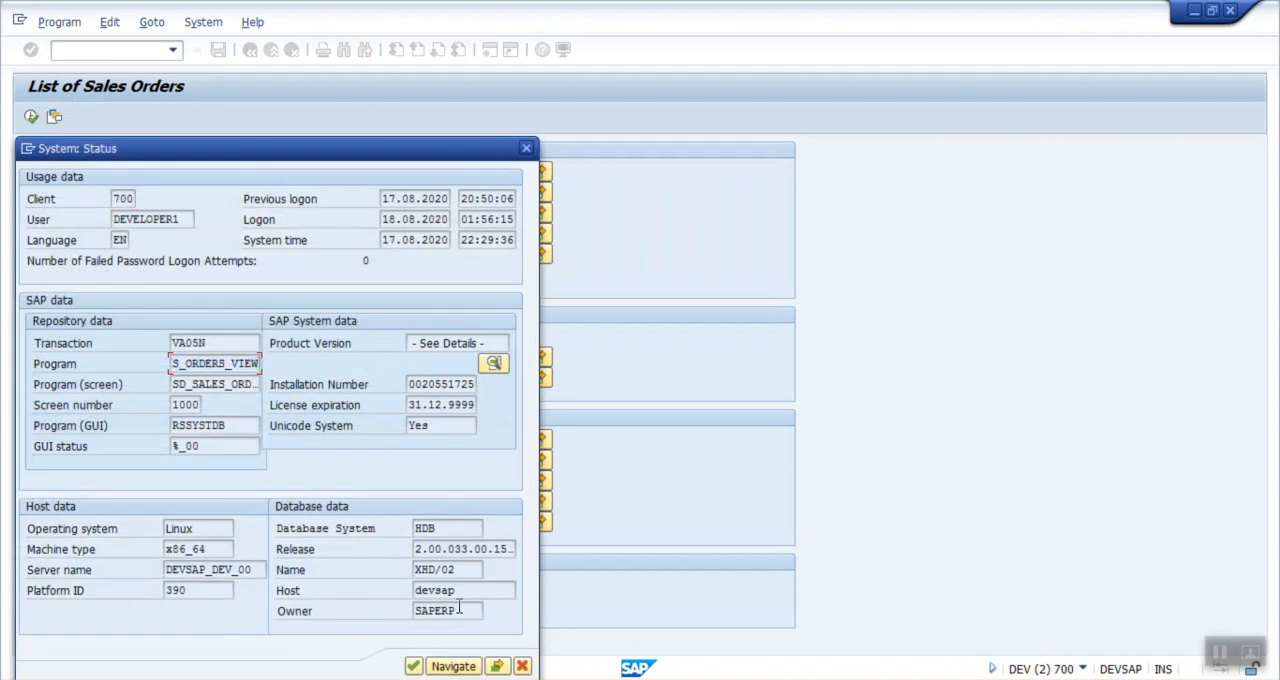
left_click(519, 662)
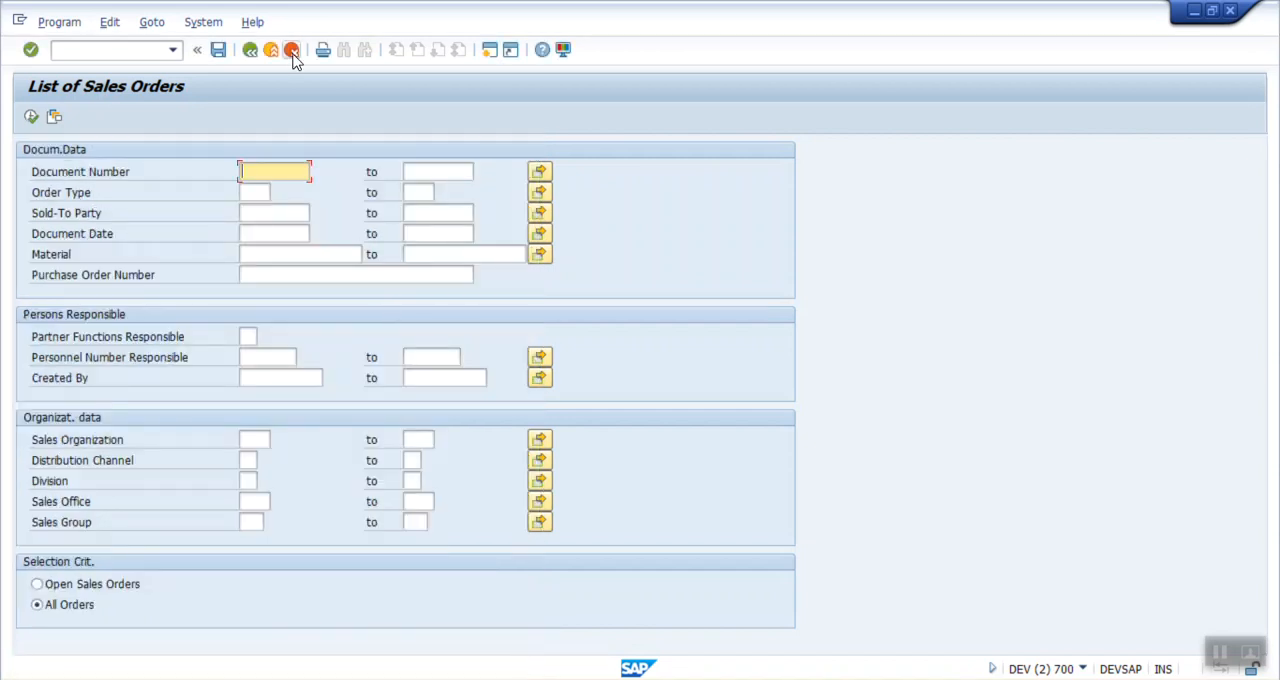
left_click(257, 57)
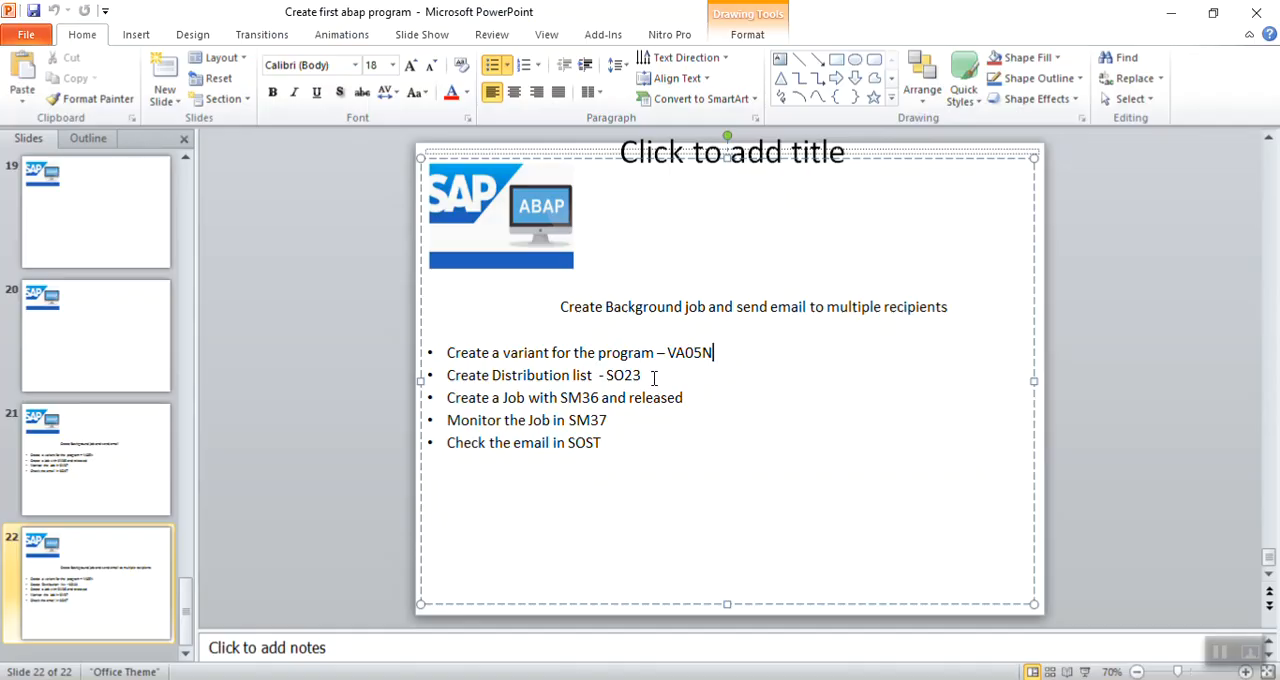
Step: Switch from the presentation back to SAP and open the distribution lists from the Business Workplace
left_click(620, 679)
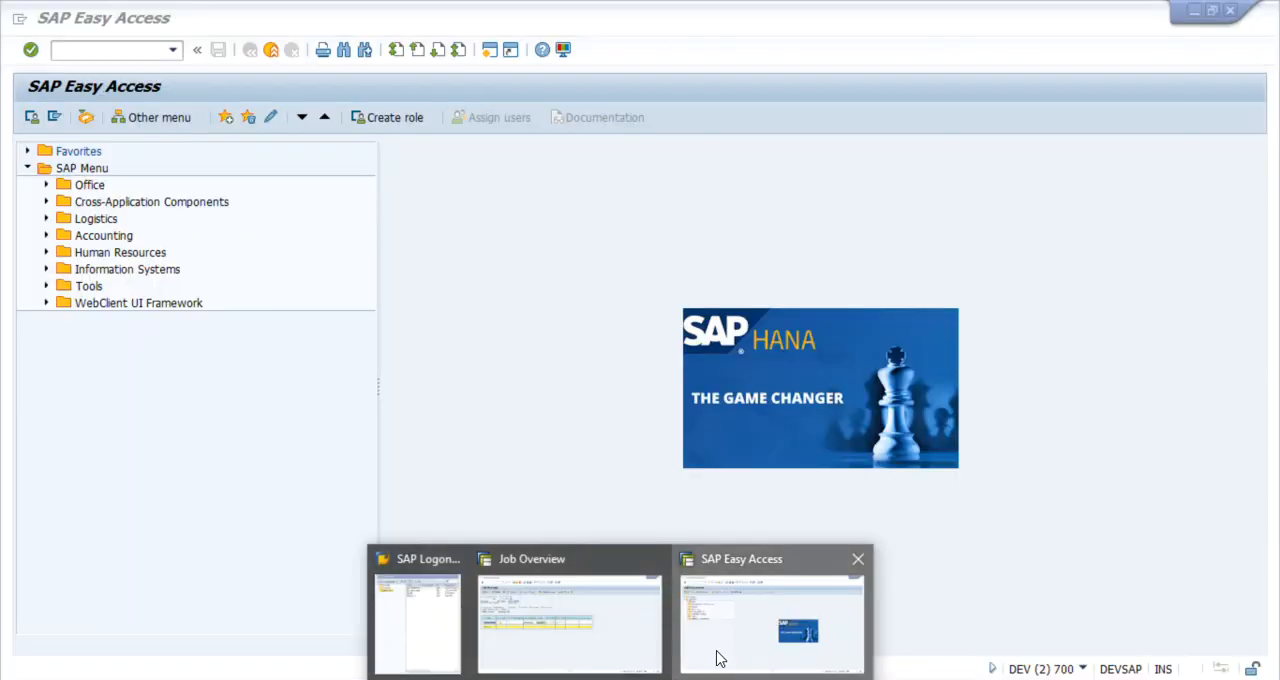
left_click(714, 657)
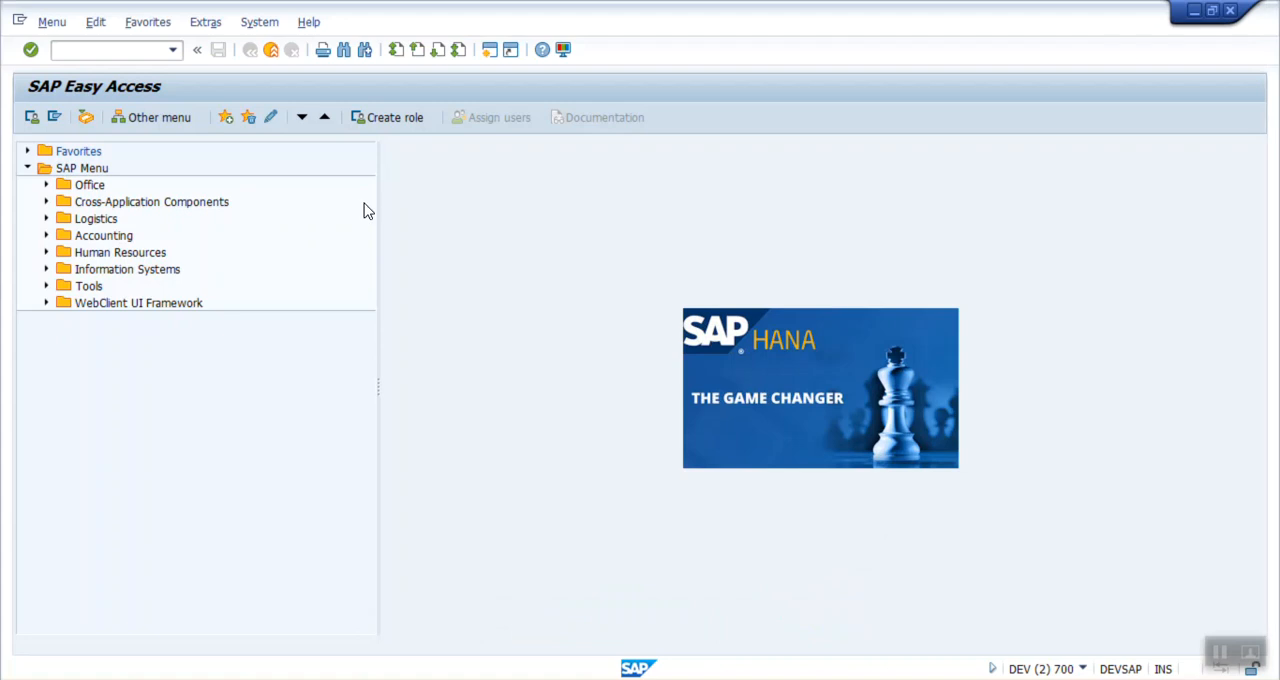
left_click(175, 52)
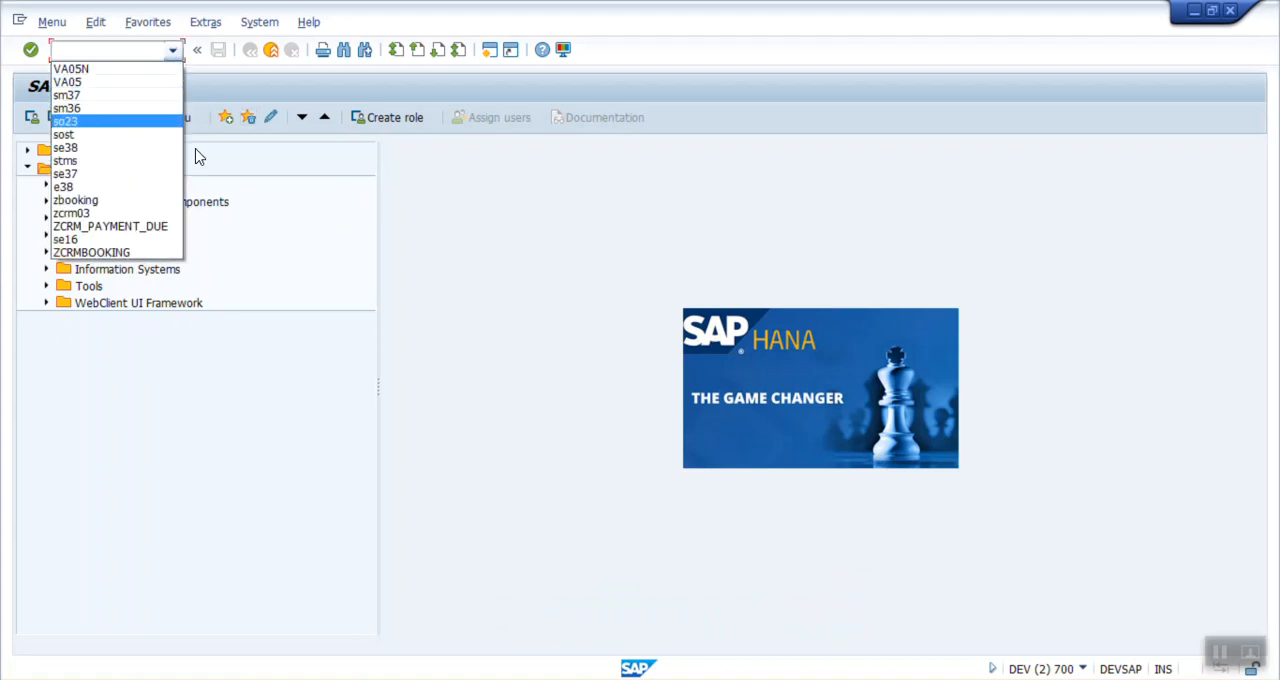
left_click(349, 236)
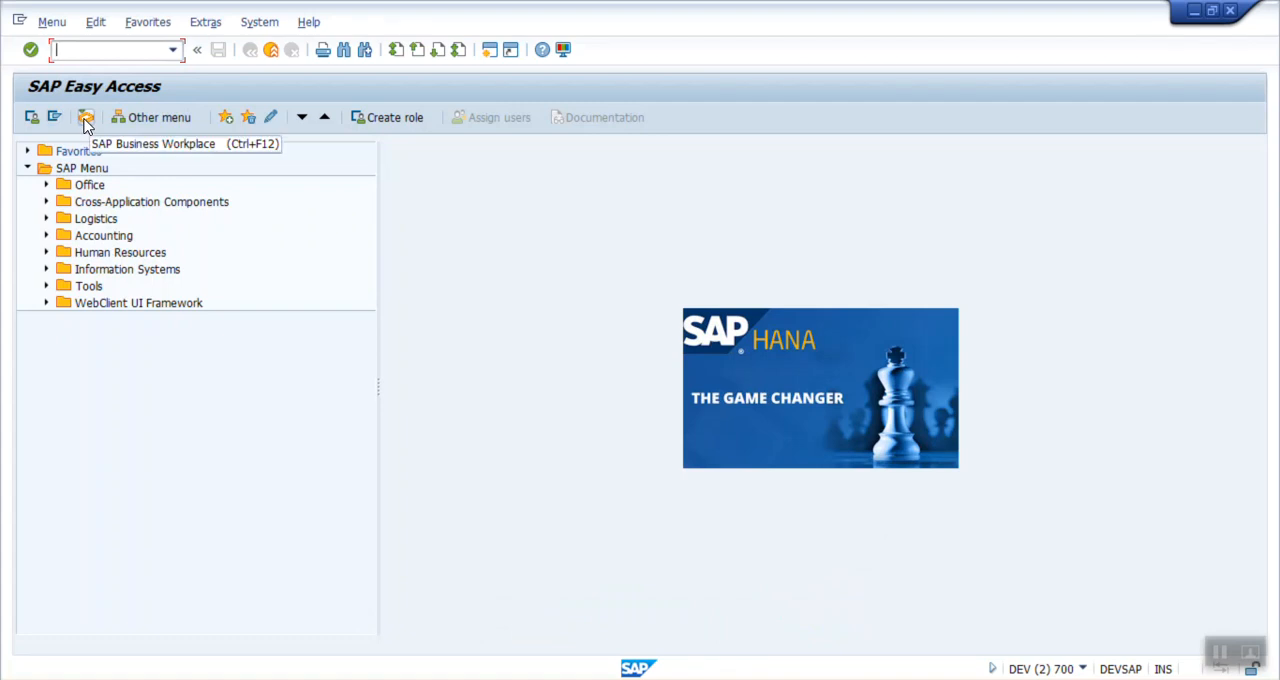
left_click(86, 119)
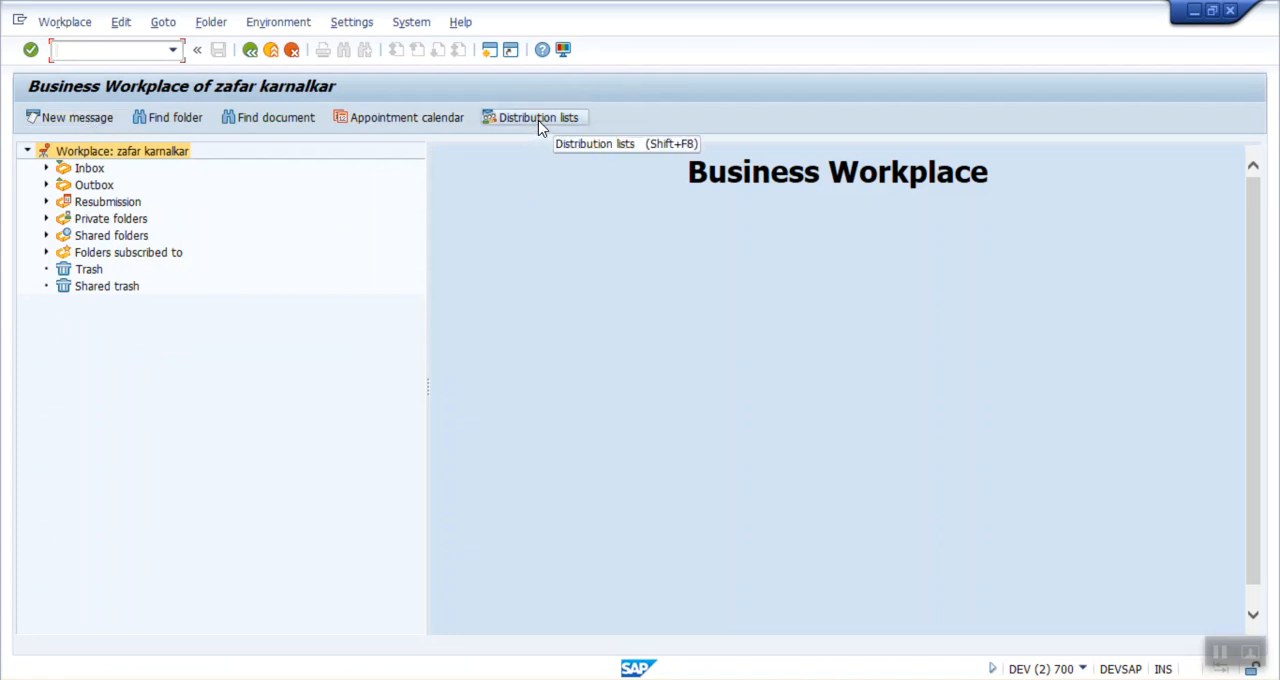
left_click(538, 120)
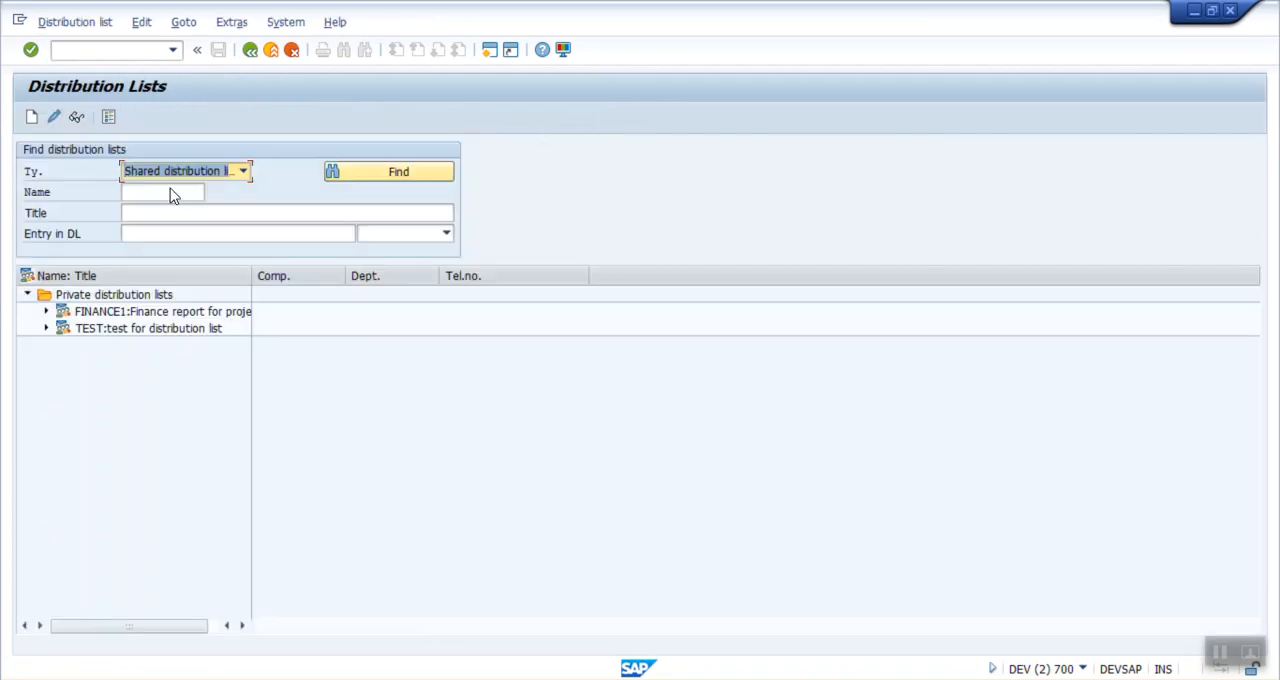
Step: Start a new distribution list named BJ_MEMAIL with the title "background job multiple emails"
left_click(33, 122)
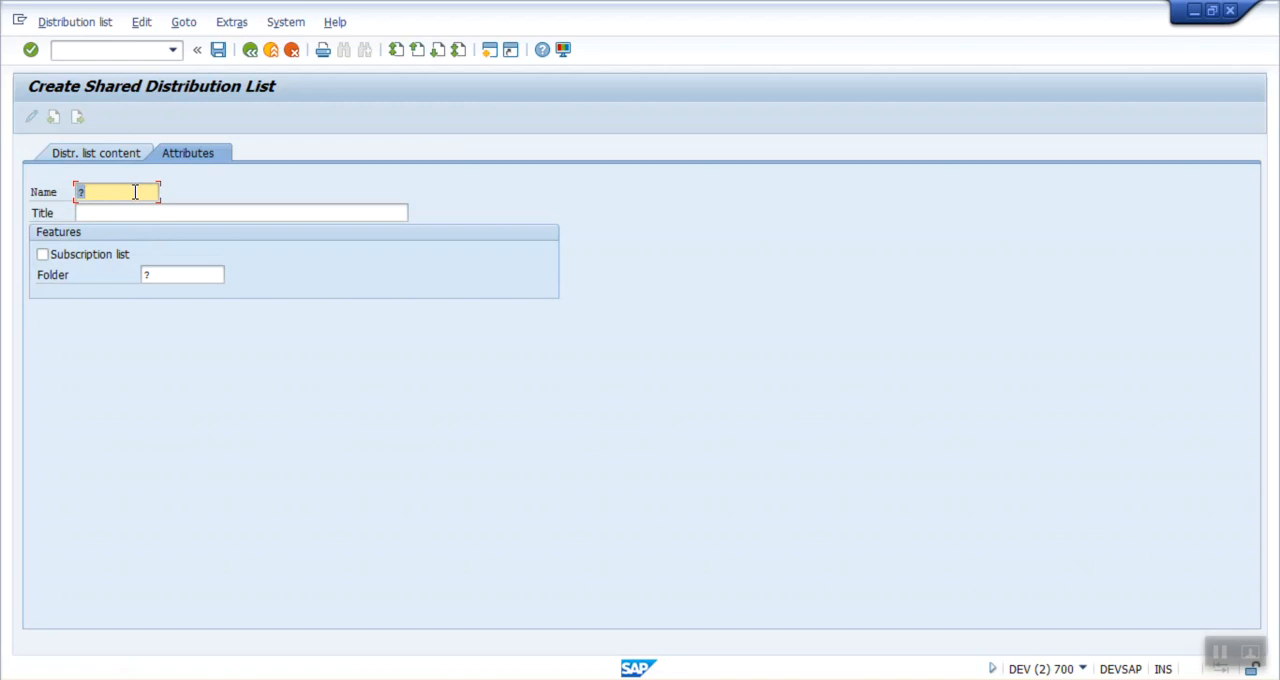
type("BJ_MEMAIL")
key("shift+Home")
left_click(124, 212)
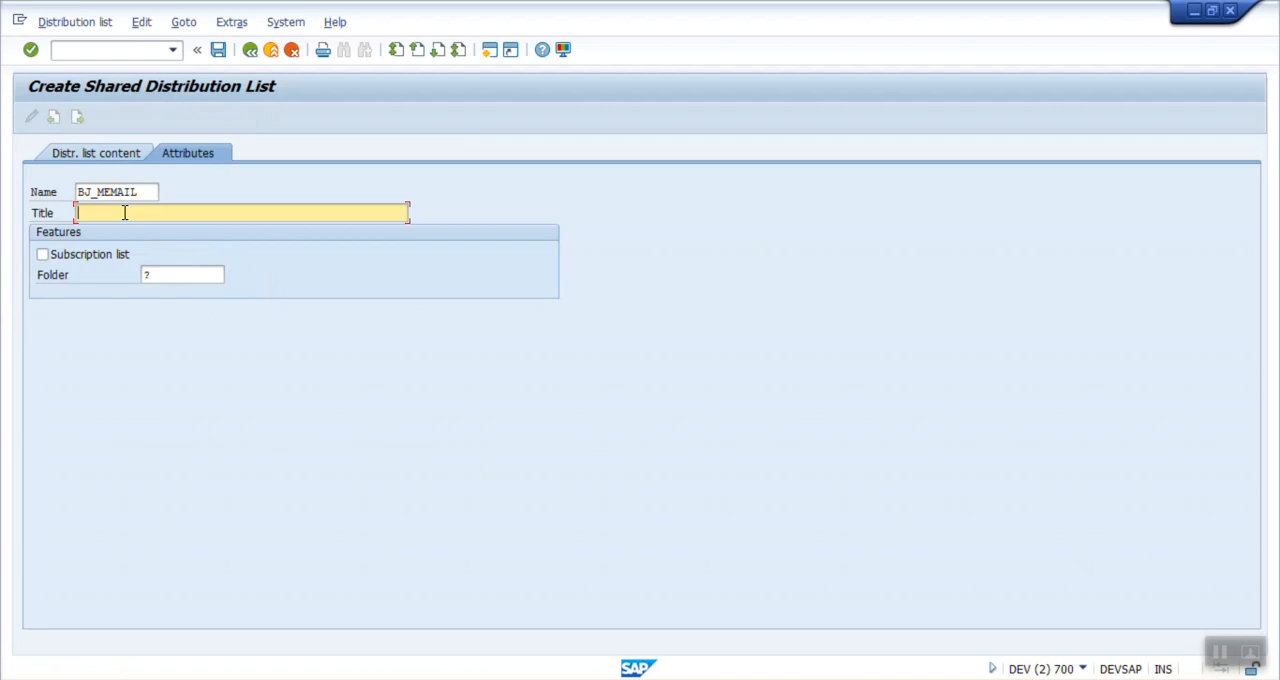
type("background job multiple ema")
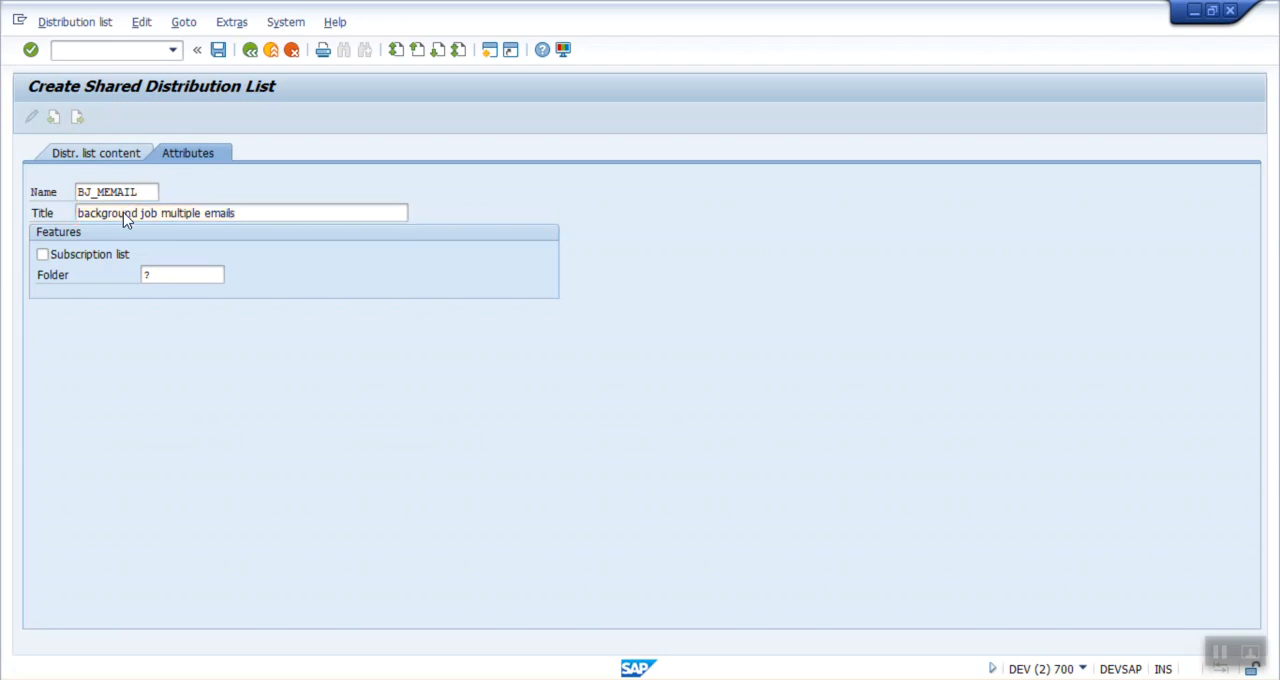
type("ils")
key("Return")
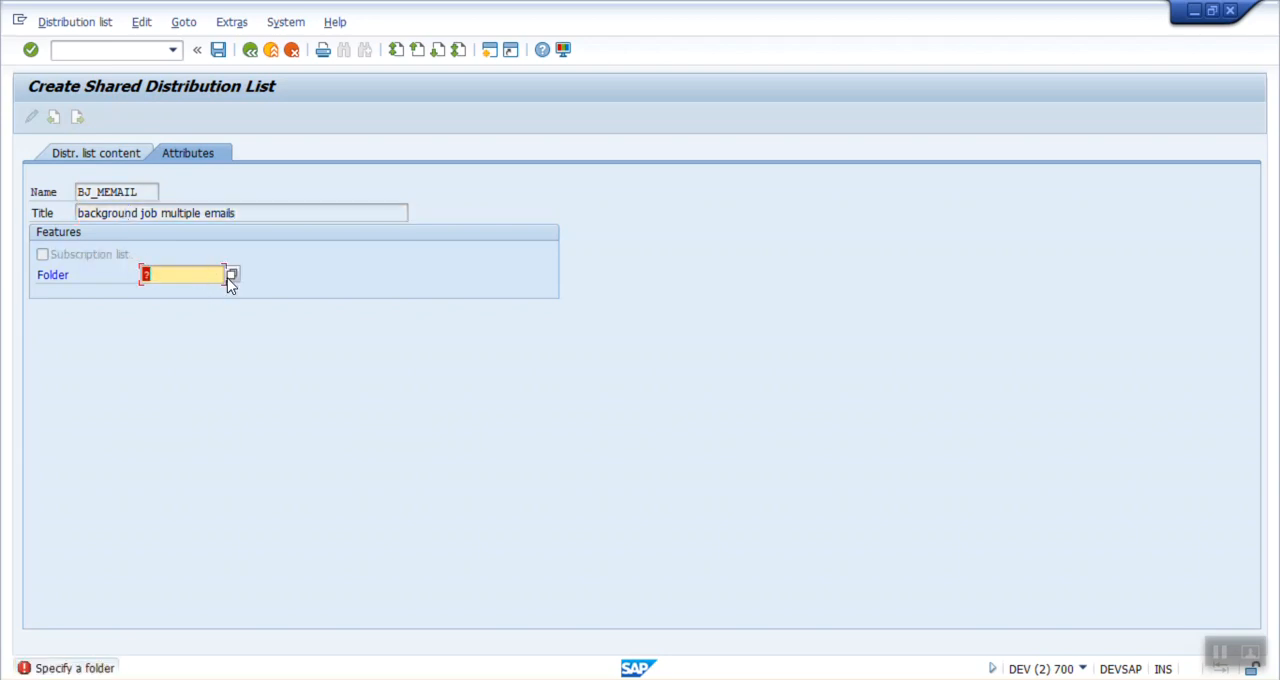
Step: In the distribution list's folder selection, choose the private folder area and enter BJ_MEMAIL as the folder name
left_click(231, 278)
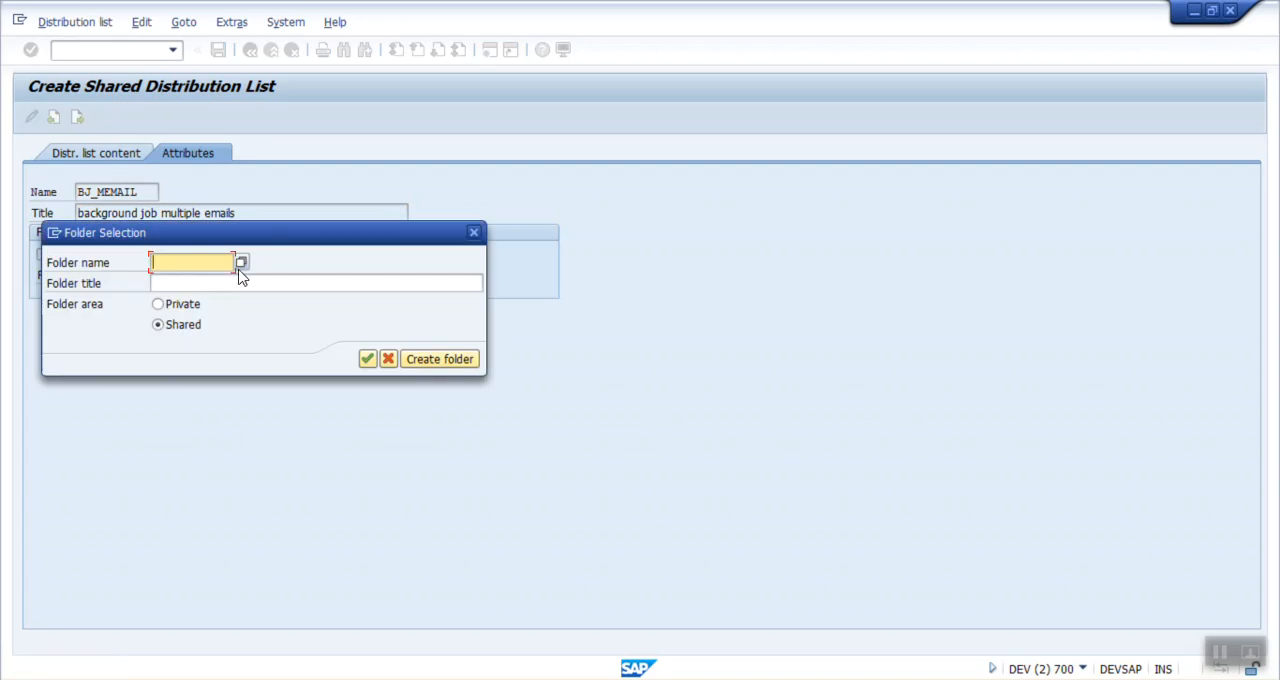
left_click_drag(243, 237, 497, 234)
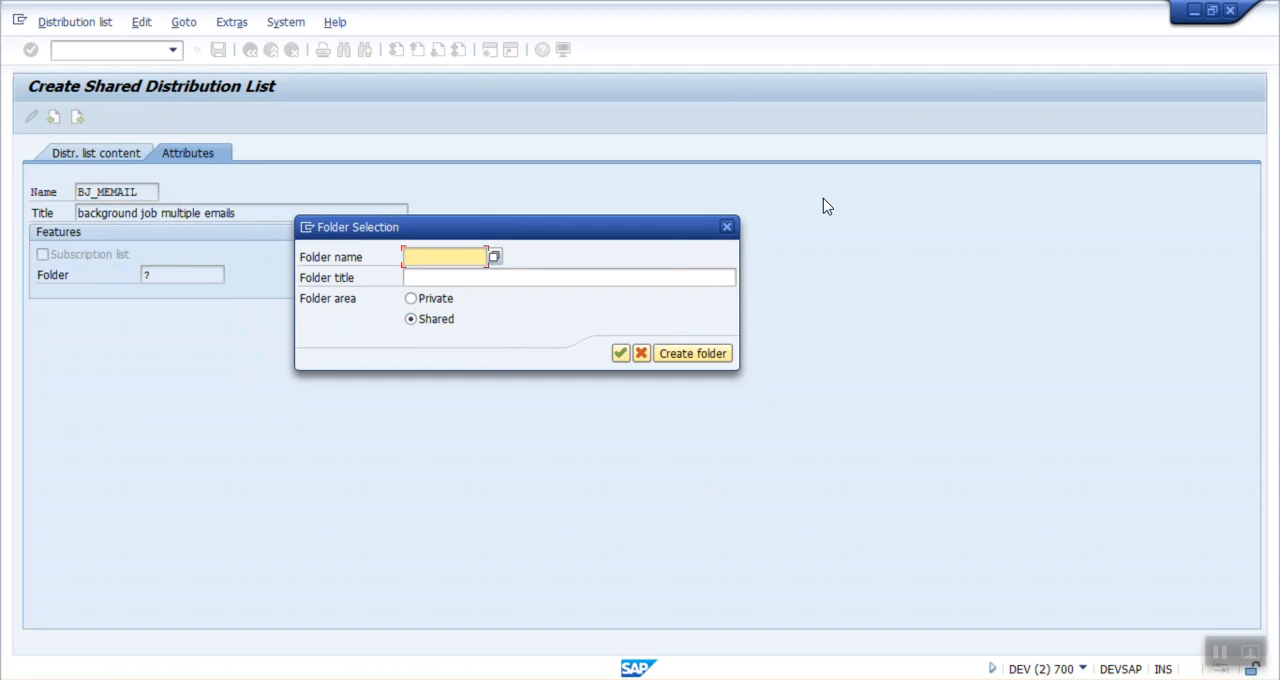
left_click(413, 298)
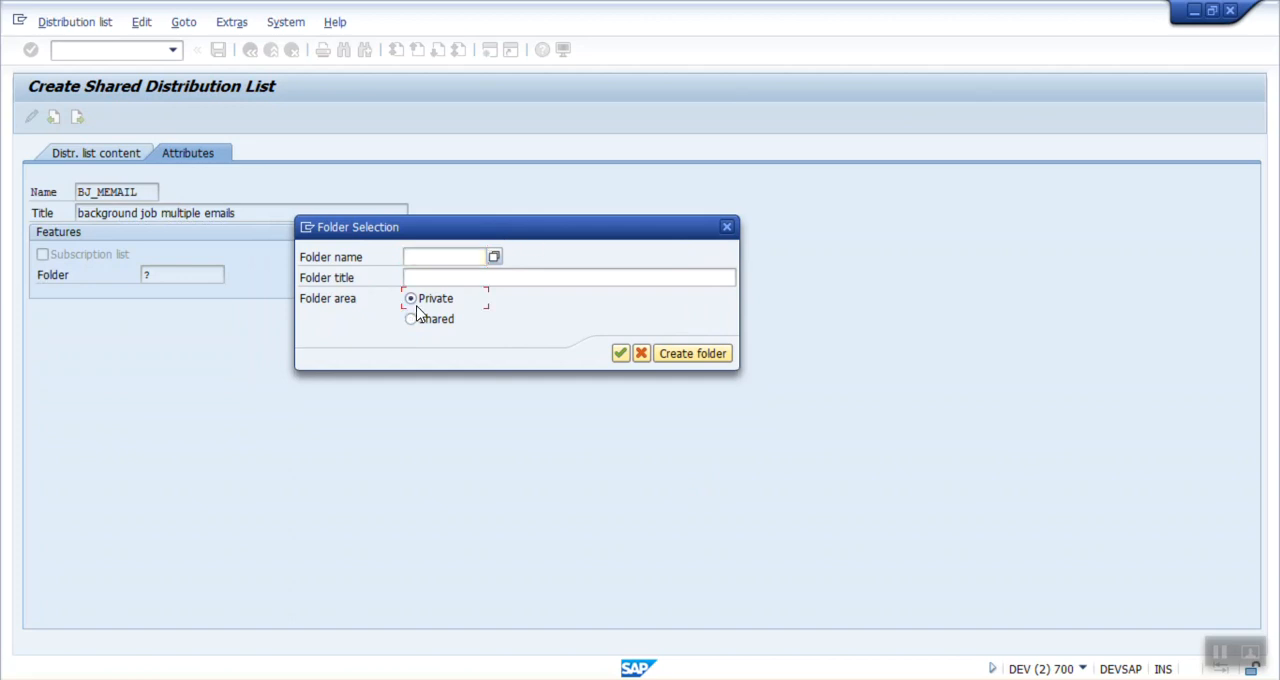
left_click(433, 253)
key("ctrl+v")
key("BackSpace")
type("BJ_MEMAIL")
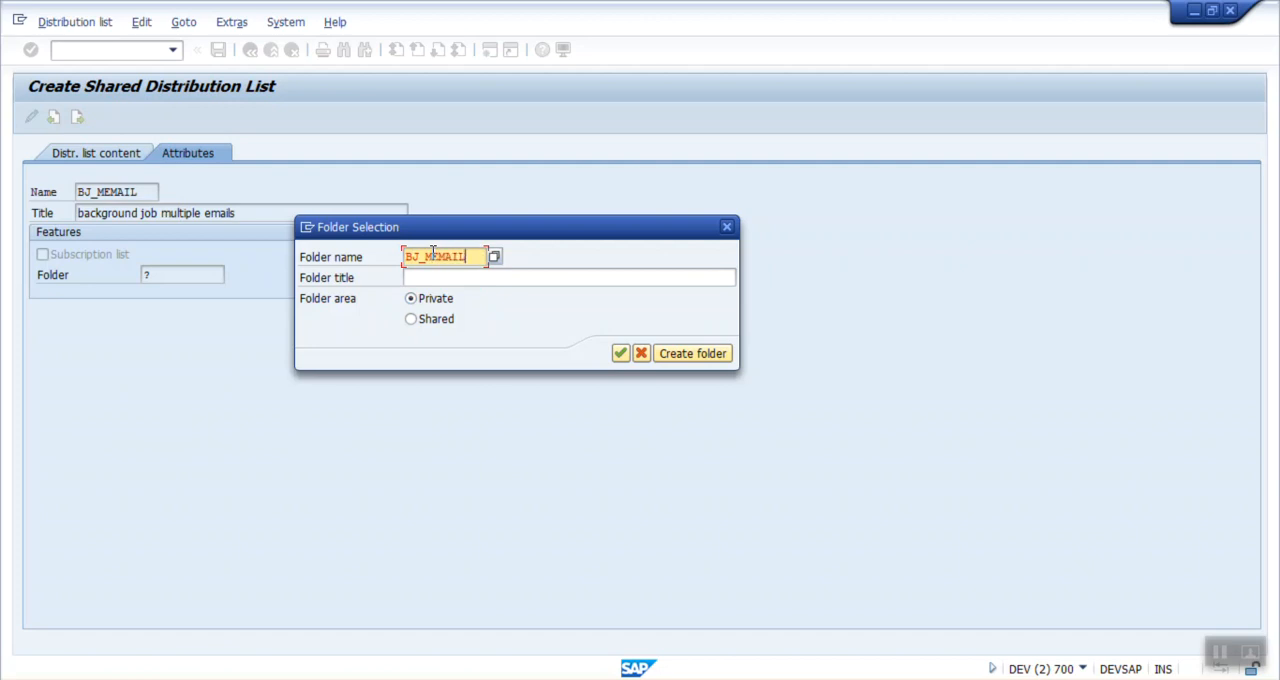
Step: Create the folder with the title "background job multiple email ids" and assign it to the distribution list
left_click(445, 281)
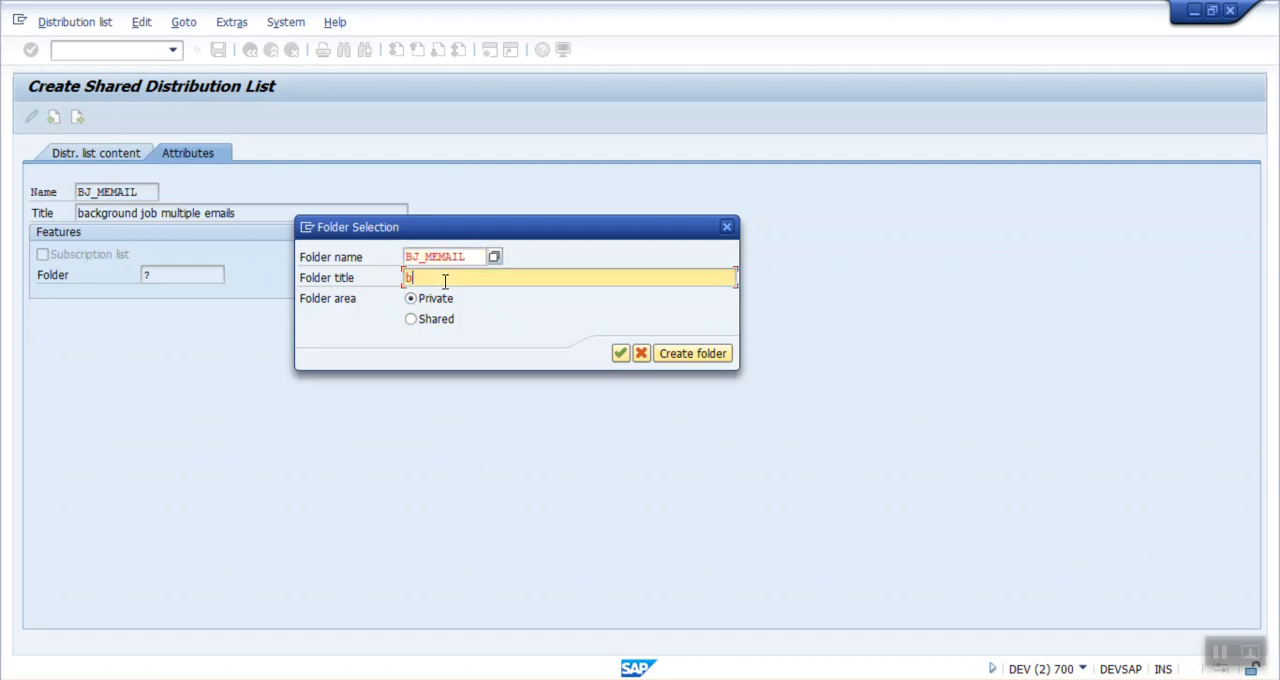
type("background job multiple emaill ids")
left_click(695, 354)
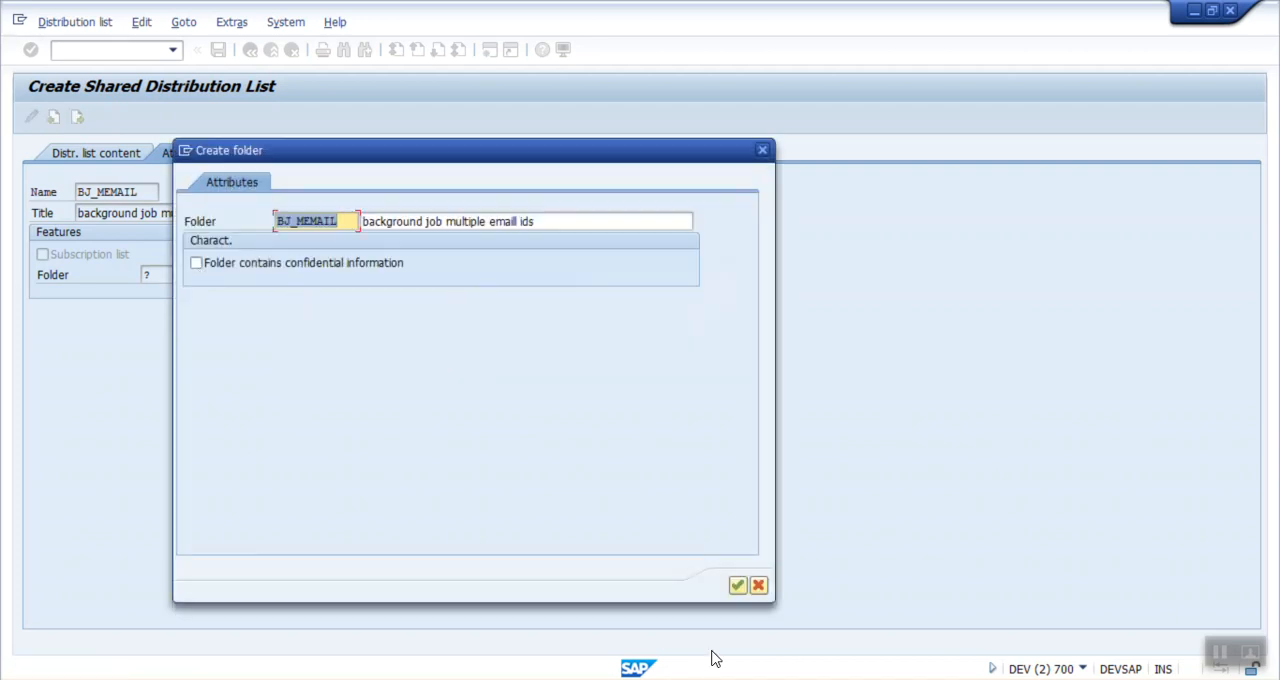
left_click(737, 586)
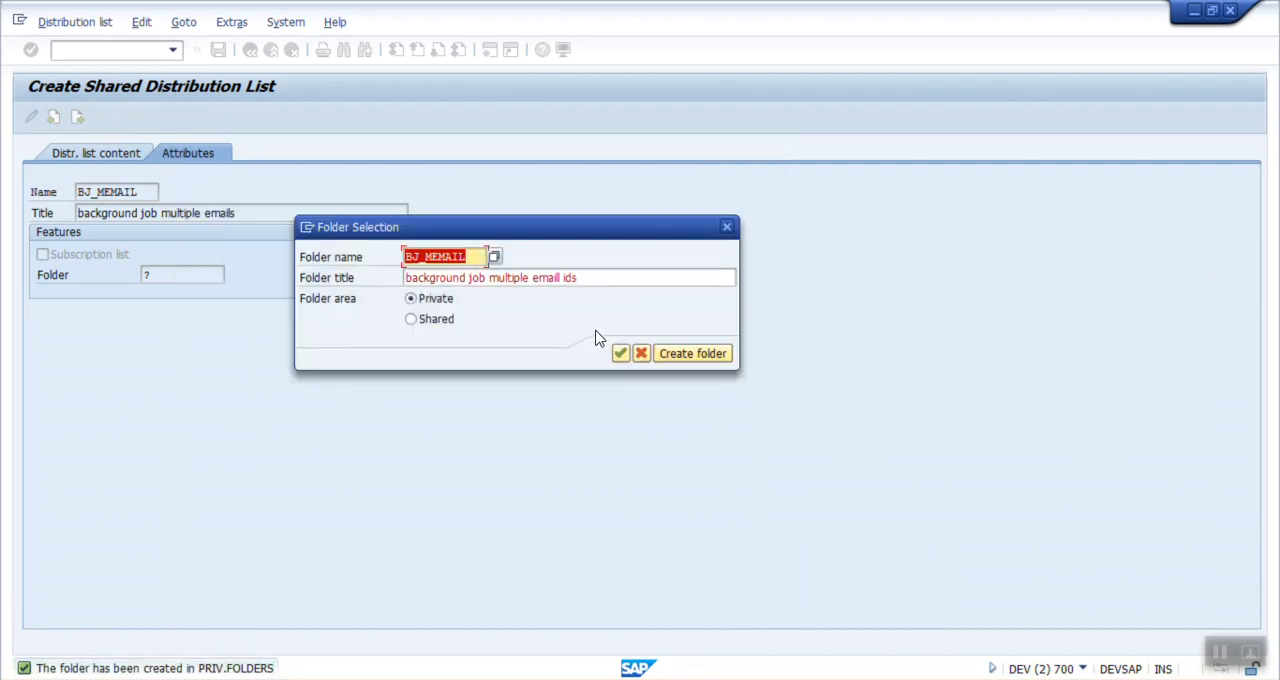
left_click(619, 355)
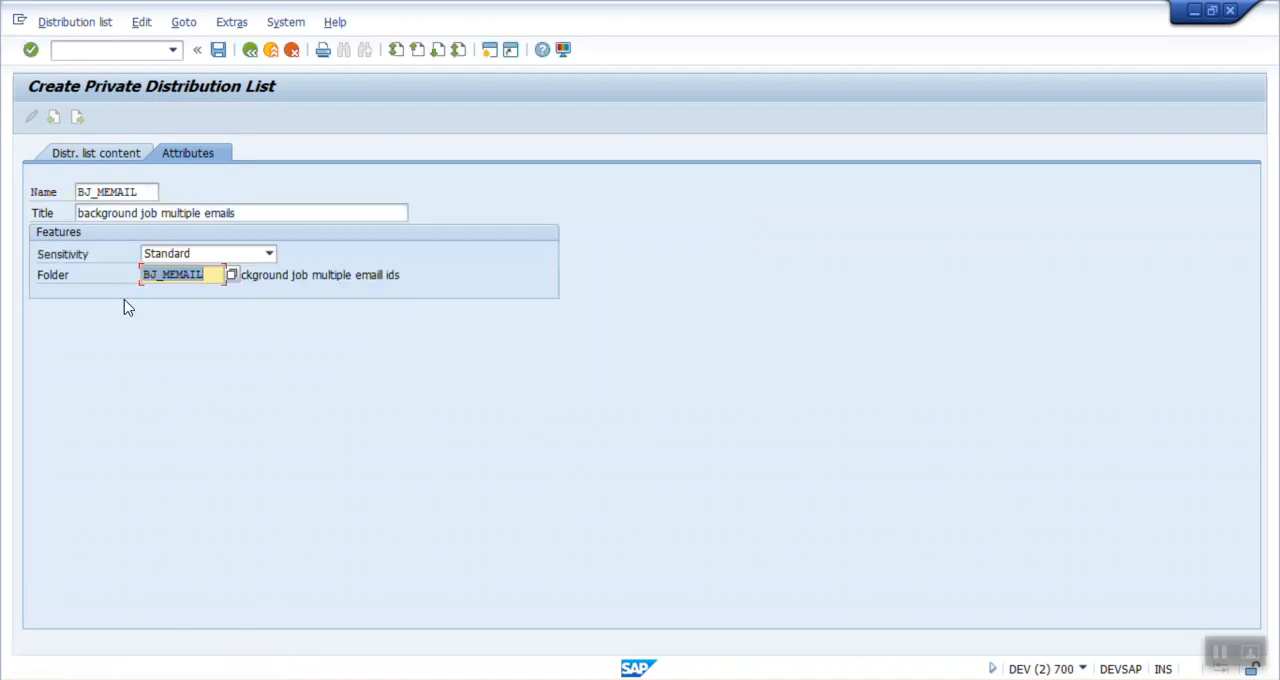
Step: Add the first recipient's e-mail address to the distribution list content as an Internet address flagged for express delivery
left_click(147, 191)
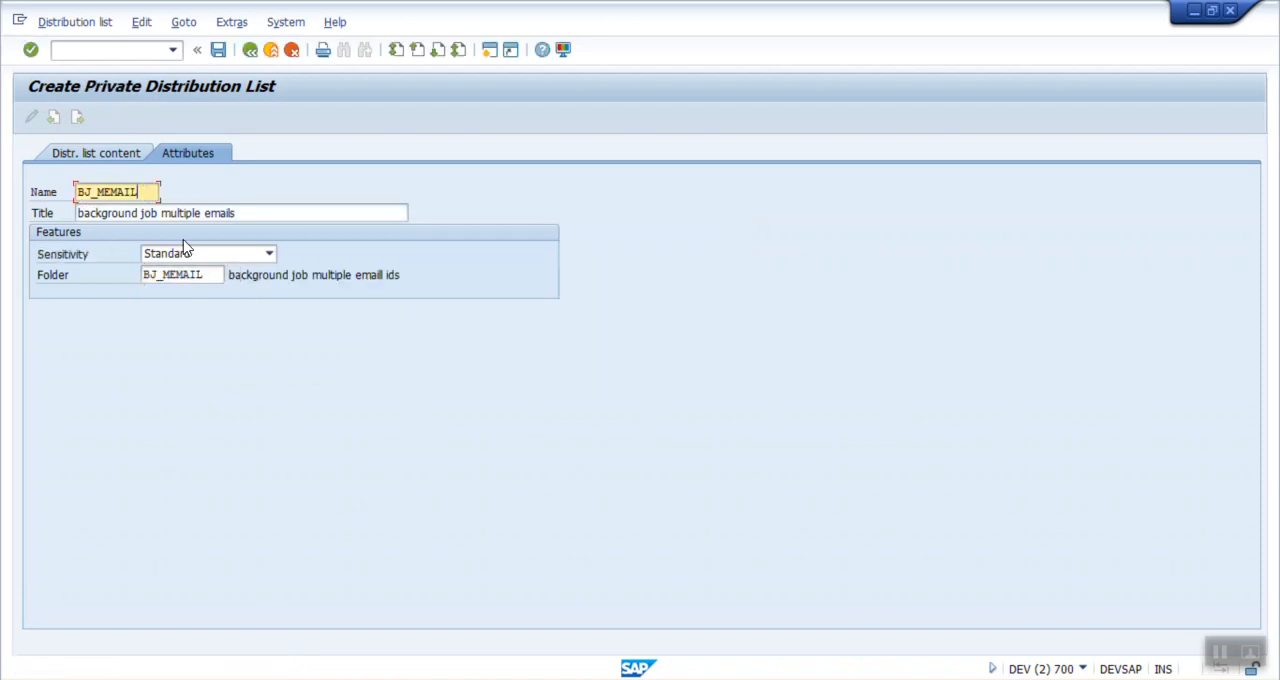
left_click(85, 160)
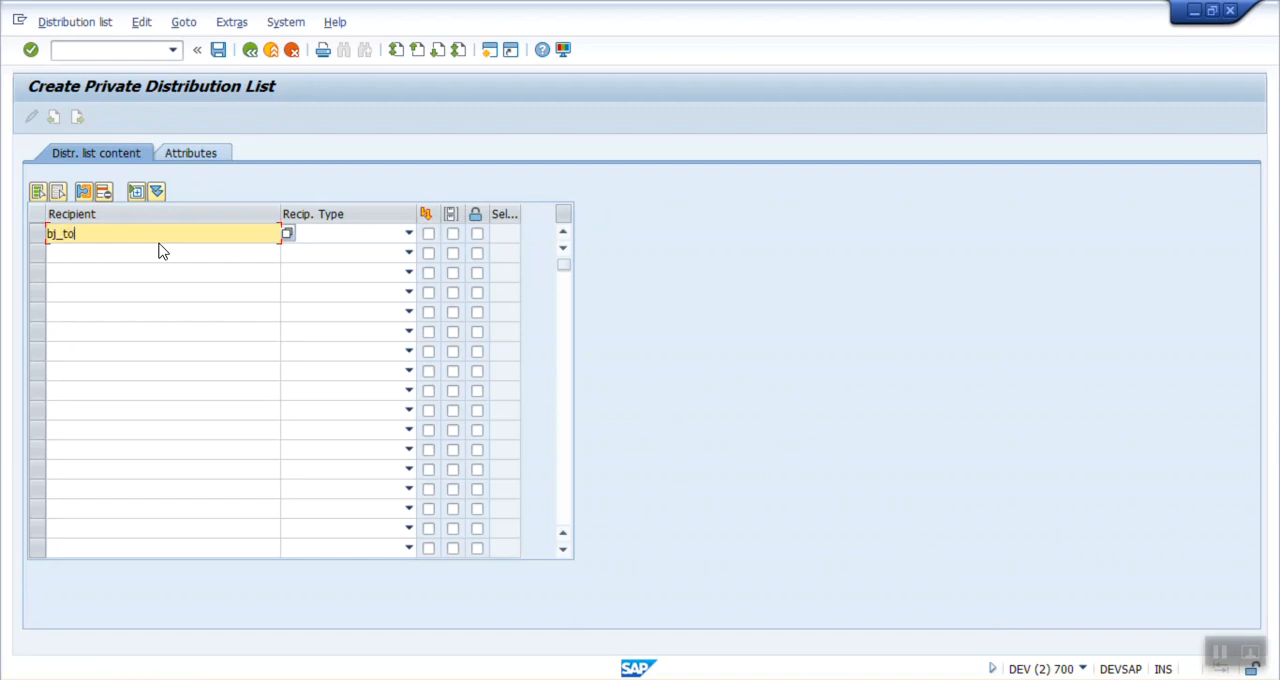
type("@xyz.com")
left_click(430, 237)
key("Return")
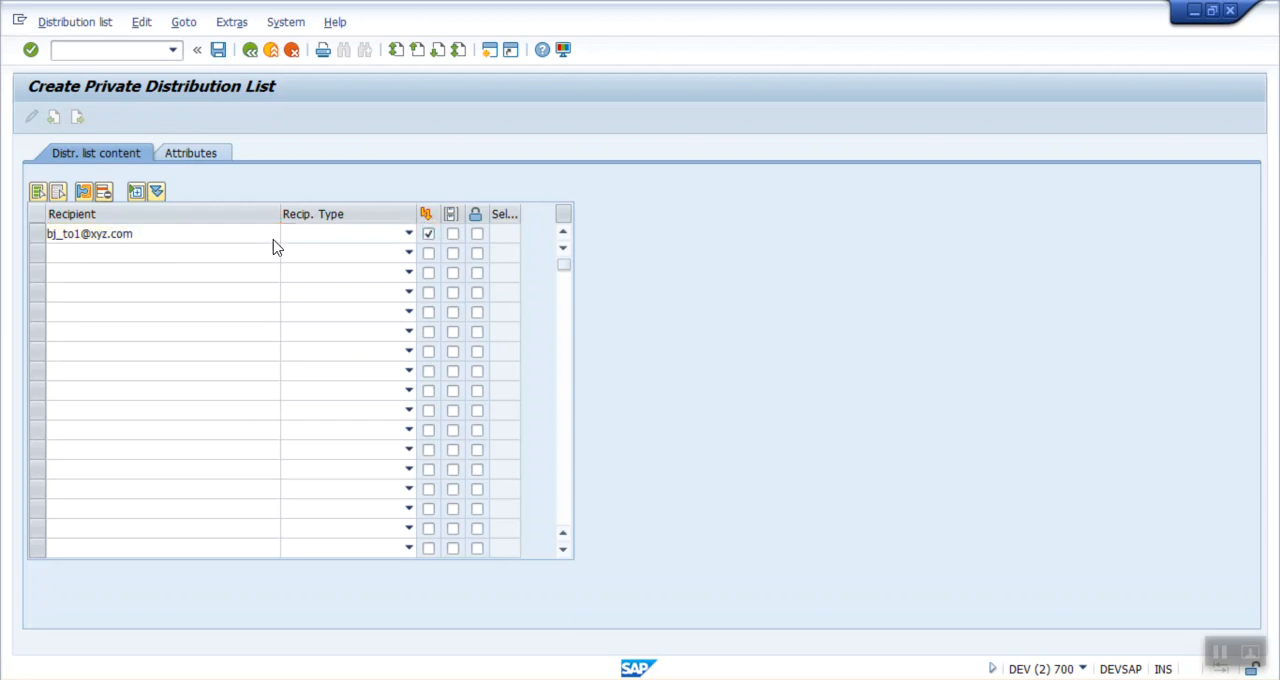
left_click(362, 240)
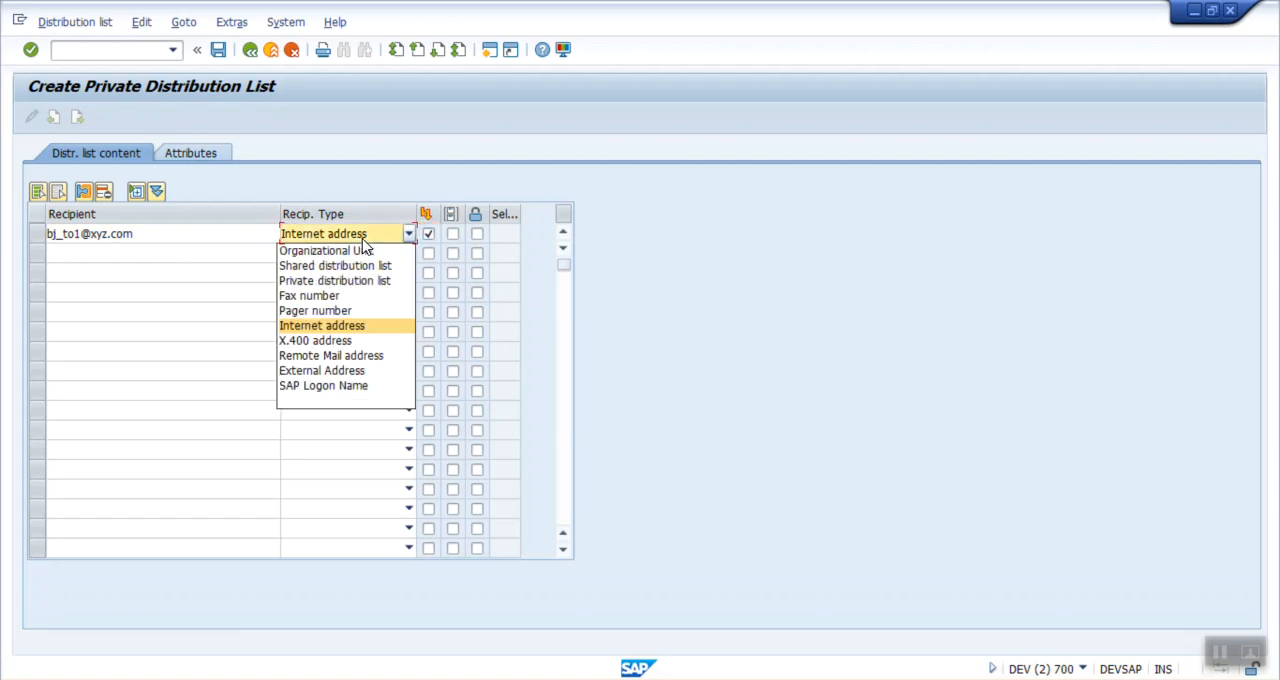
left_click(59, 255)
Step: Add a second recipient by copying the first e-mail address, changing its number to 2, and flag it for express delivery
key("shift+Tab")
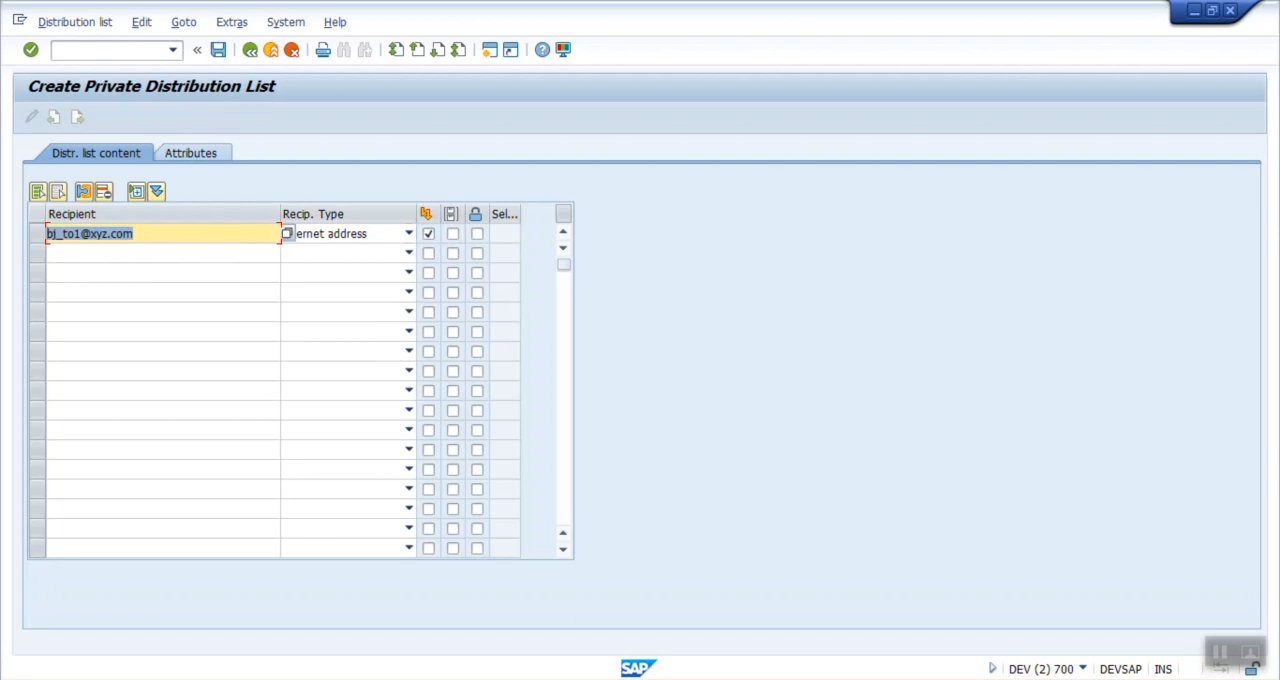
key("ctrl+c")
left_click(60, 257)
key("ctrl+v")
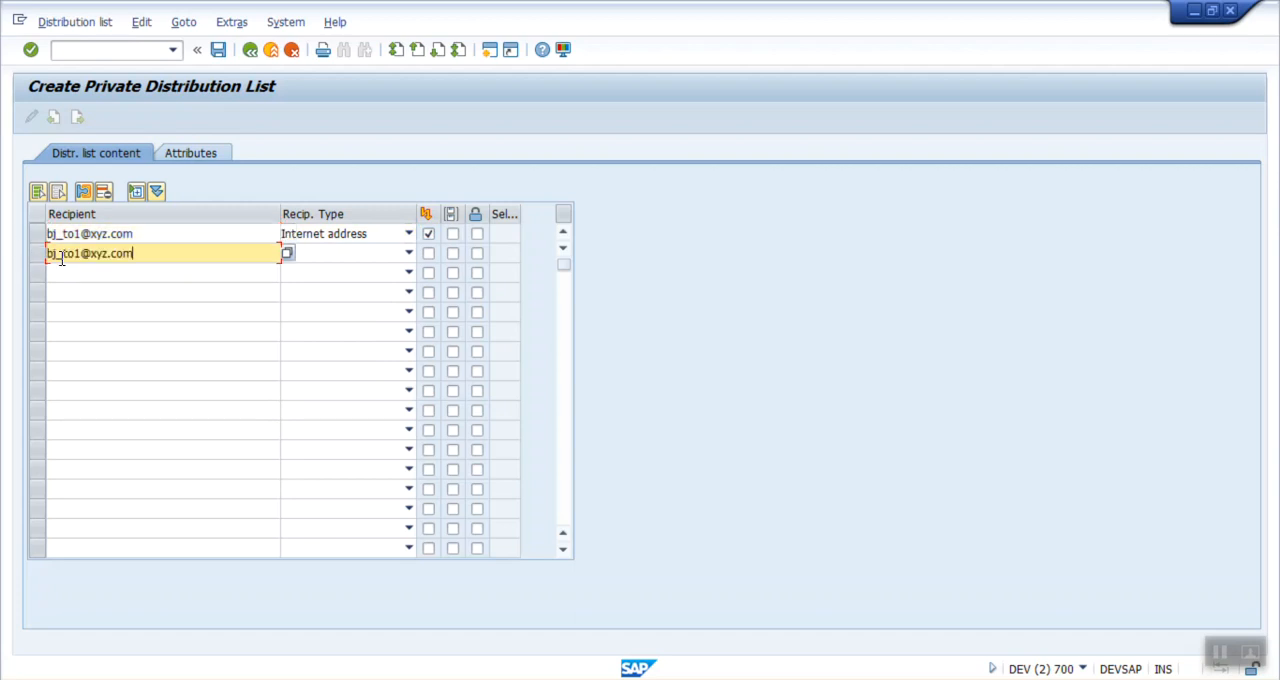
left_click(80, 252)
key("BackSpace")
type("2")
left_click(431, 254)
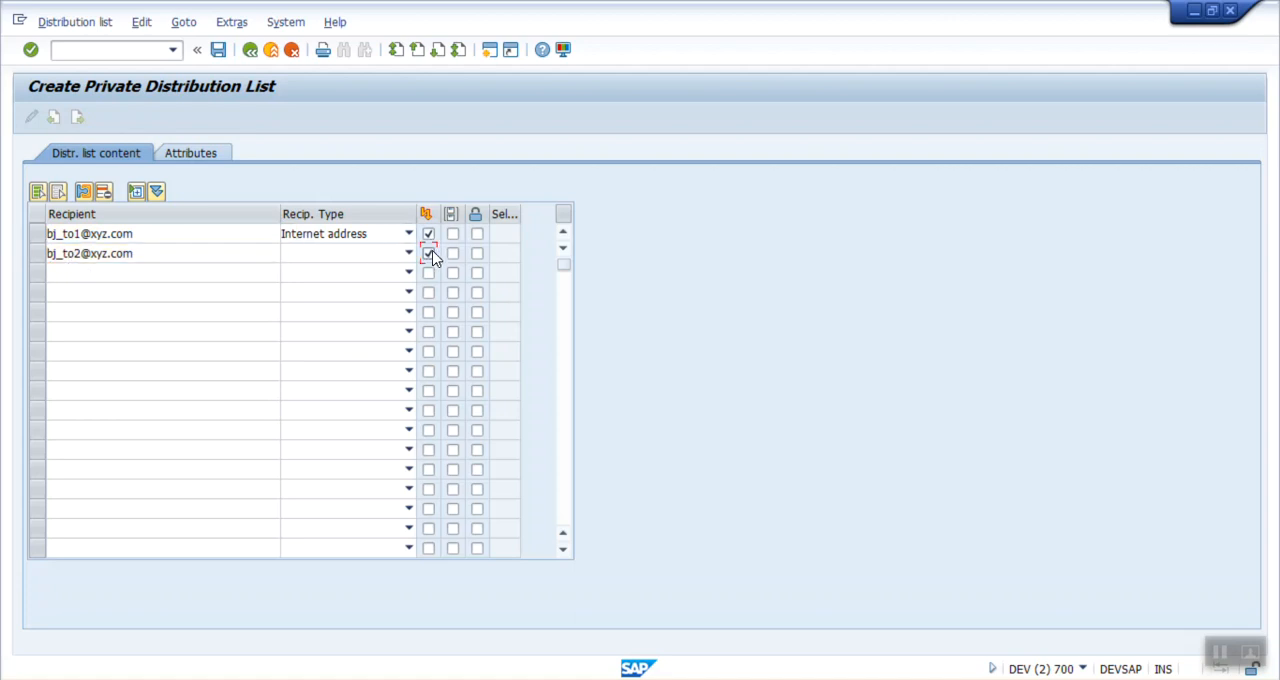
Step: Add a third recipient from the copied e-mail address, replacing "to" with "cc", and flag it as a copy recipient
left_click(127, 275)
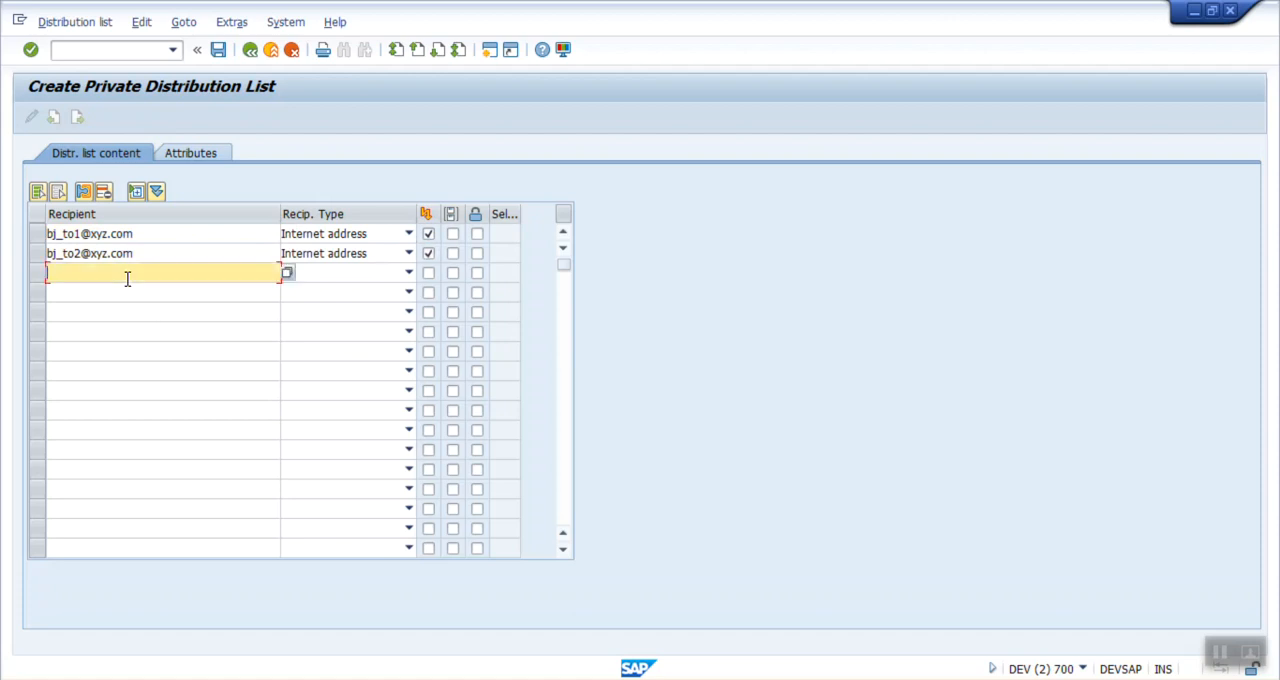
key("ctrl+v")
left_click(84, 276)
key("BackSpace")
key("BackSpace")
type("cc")
left_click(453, 273)
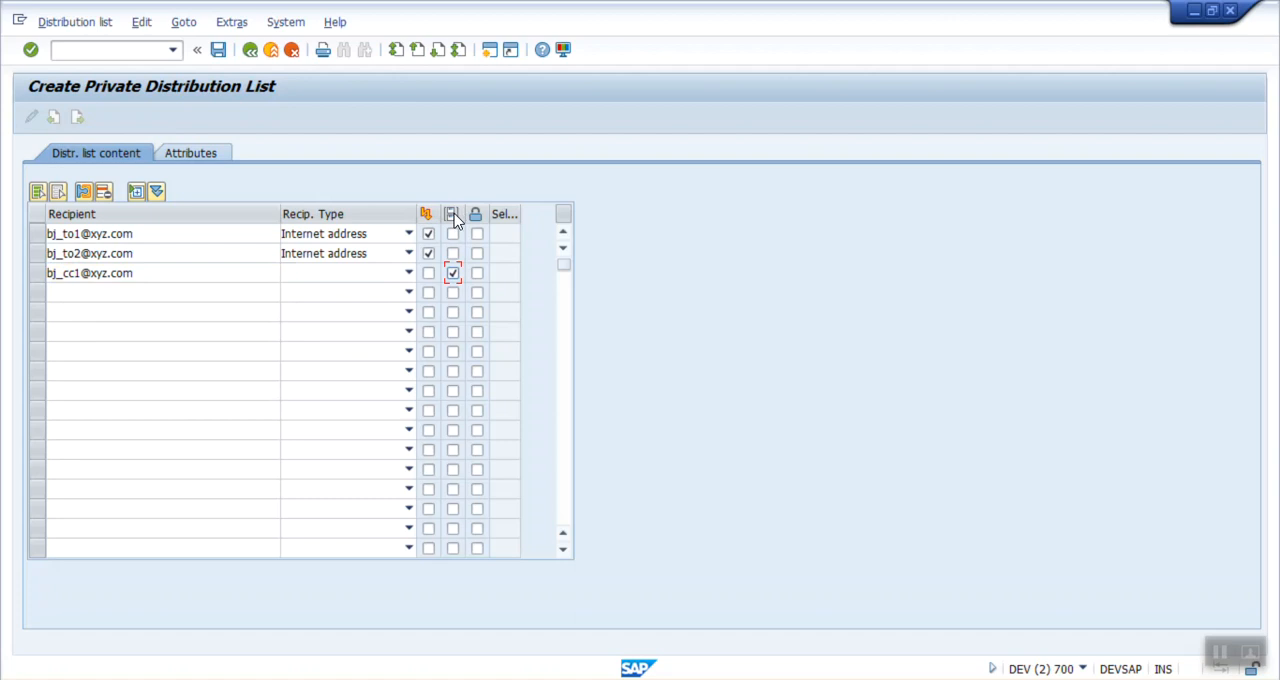
key("Return")
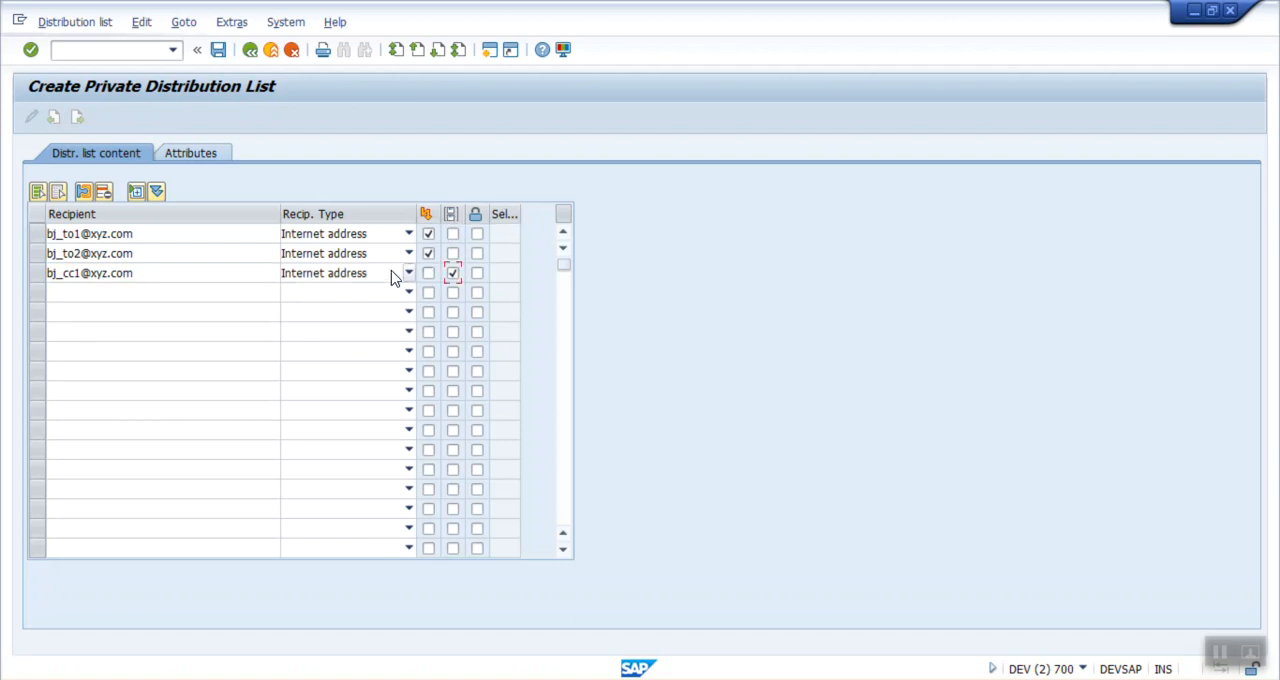
Step: Add a fourth recipient from the copied e-mail address, replacing its ending before the @ with "cc2", and flag it as a copy recipient
left_click(632, 678)
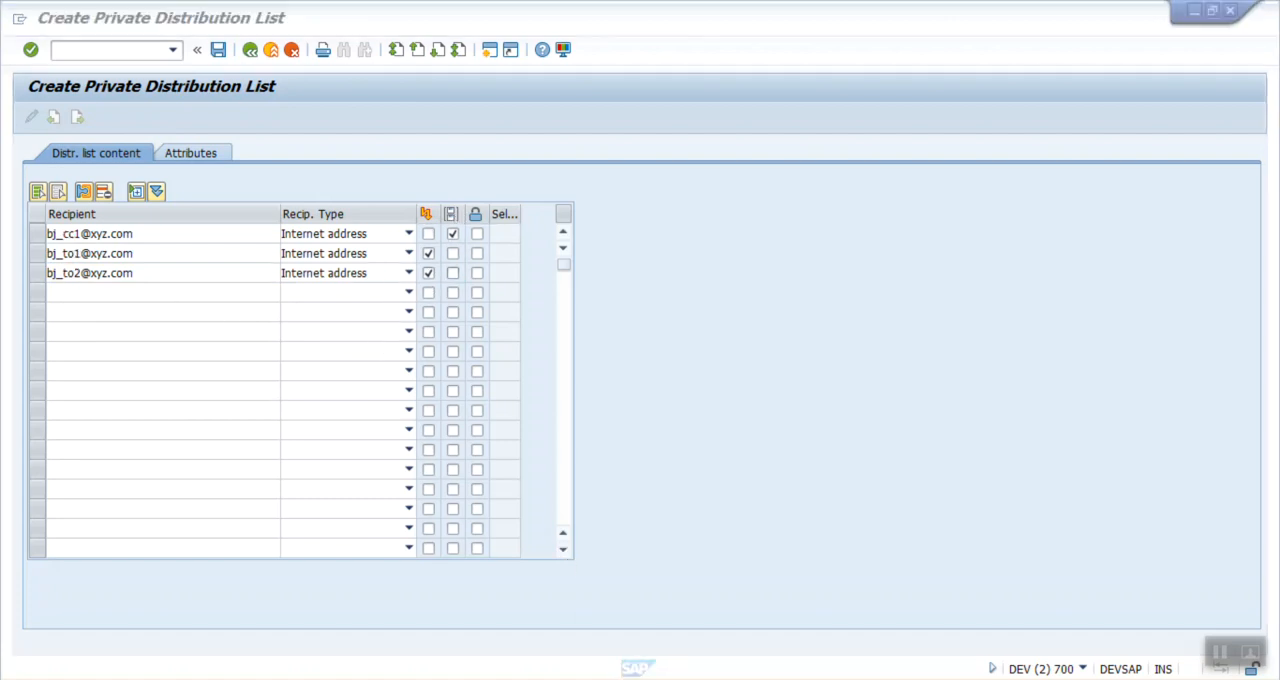
left_click(147, 288)
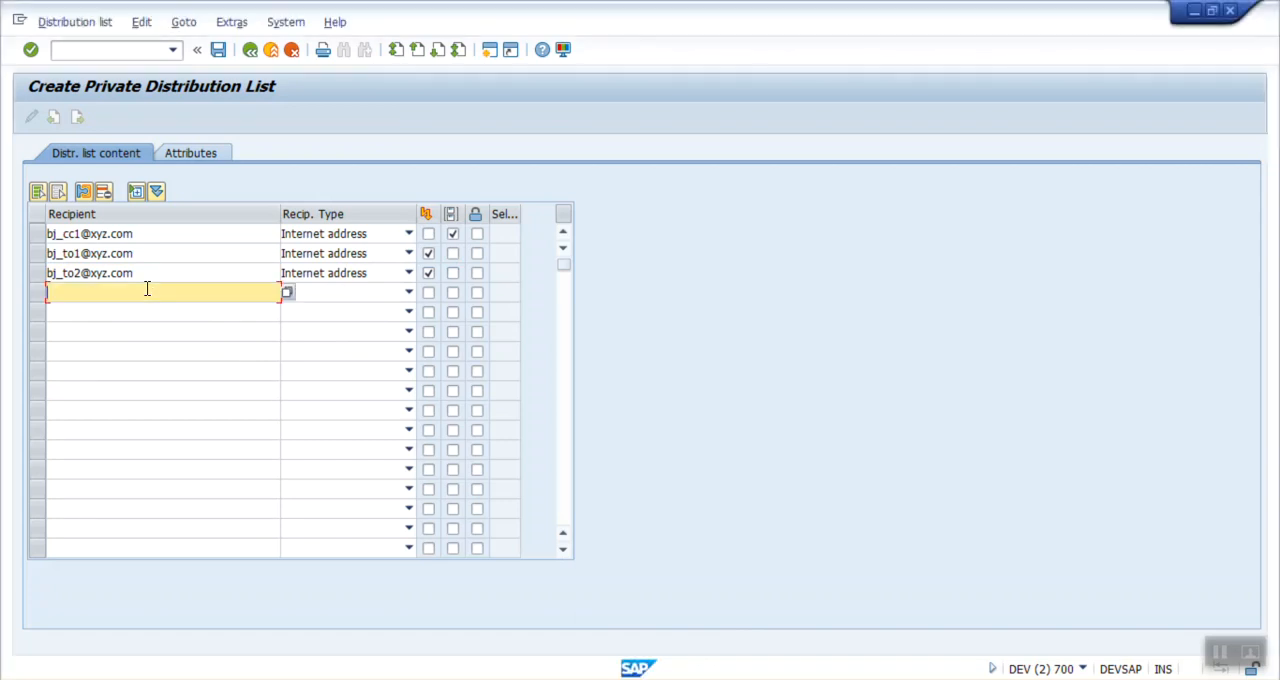
key("ctrl+v")
key("BackSpace")
key("BackSpace")
key("BackSpace")
type("cc2")
left_click(453, 292)
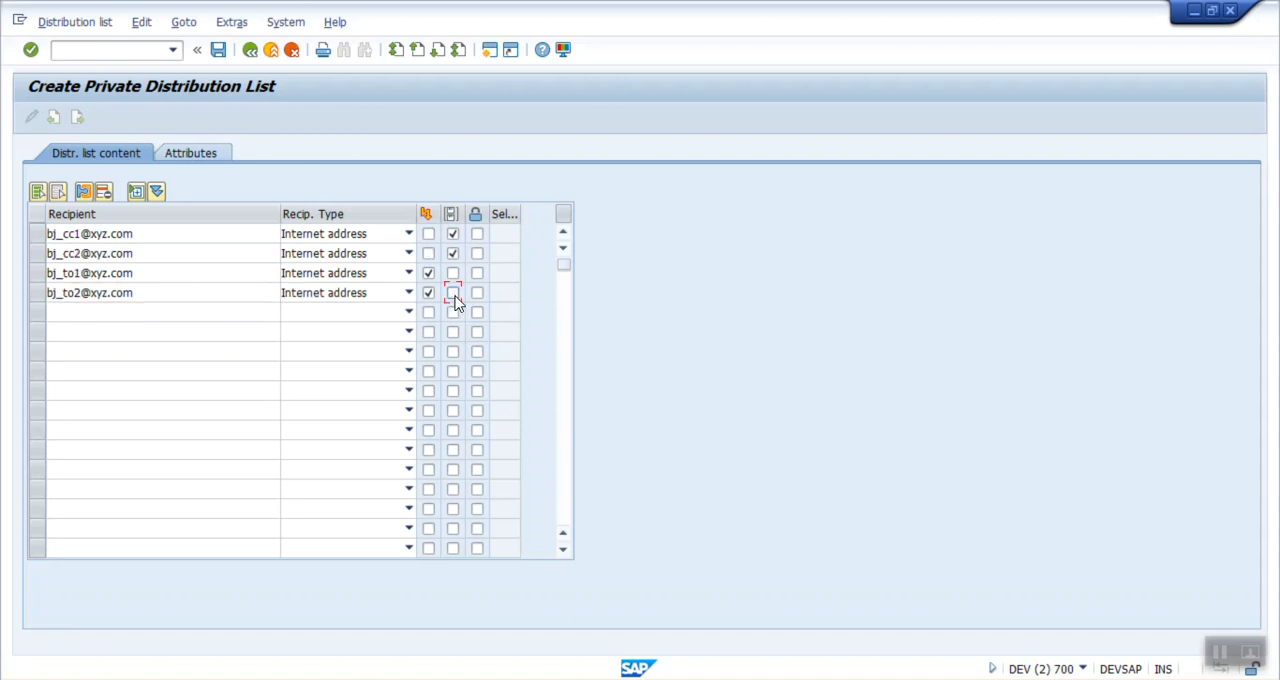
Step: Add a fifth recipient from the copied e-mail address, replacing its ending before the @ with "bcc1", and flag it as a blind copy recipient
left_click(126, 312)
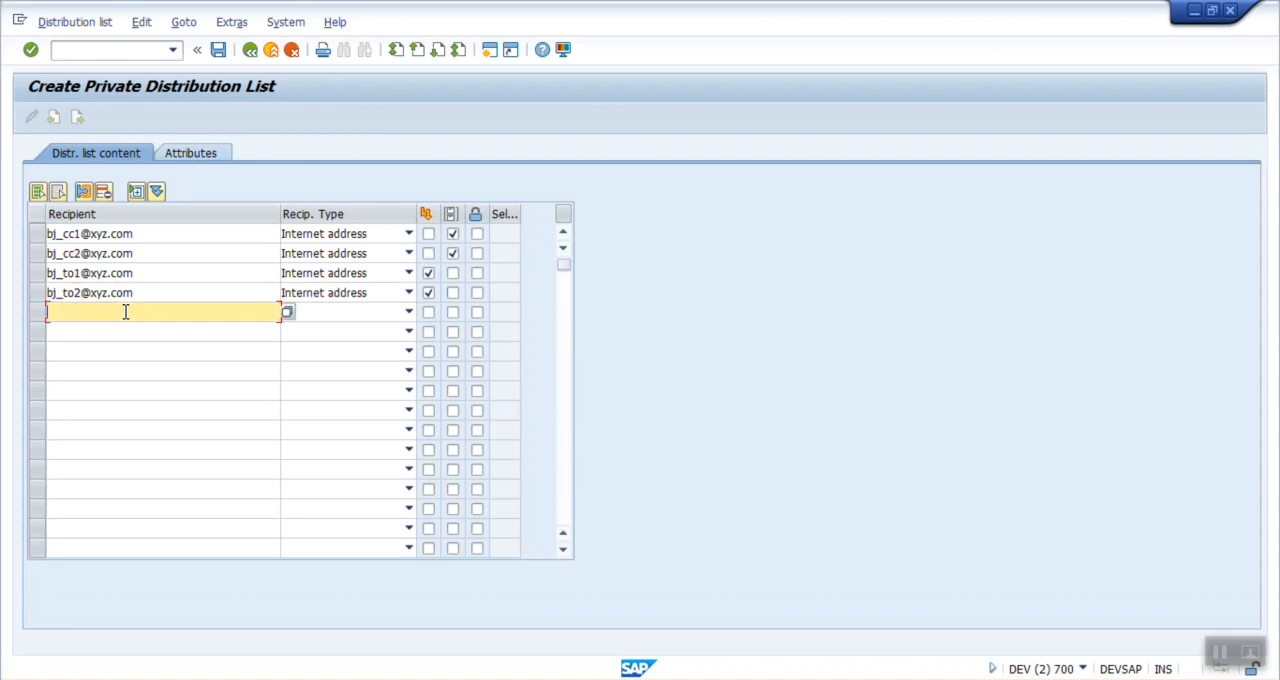
key("ctrl+v")
key("BackSpace")
key("BackSpace")
key("BackSpace")
type("b")
type("cc")
type("c")
key("BackSpace")
type("1")
left_click(479, 318)
key("Return")
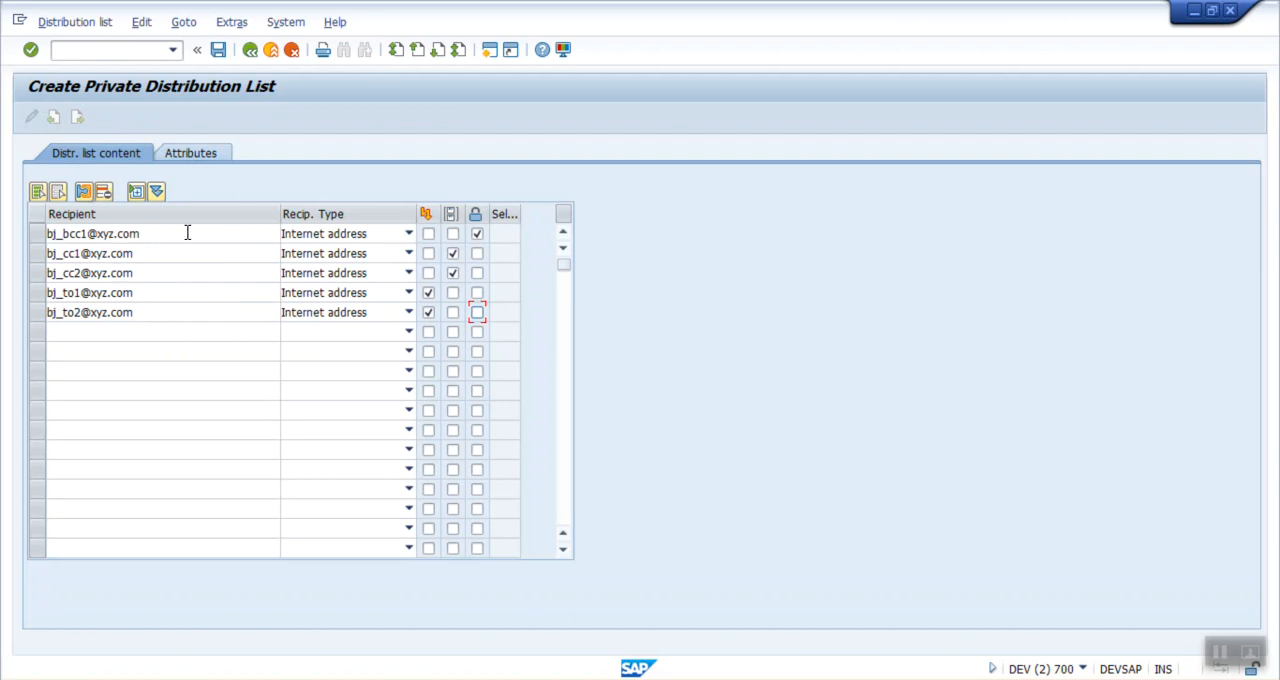
Step: Save the private distribution list and return to the Business Workplace
left_click(218, 50)
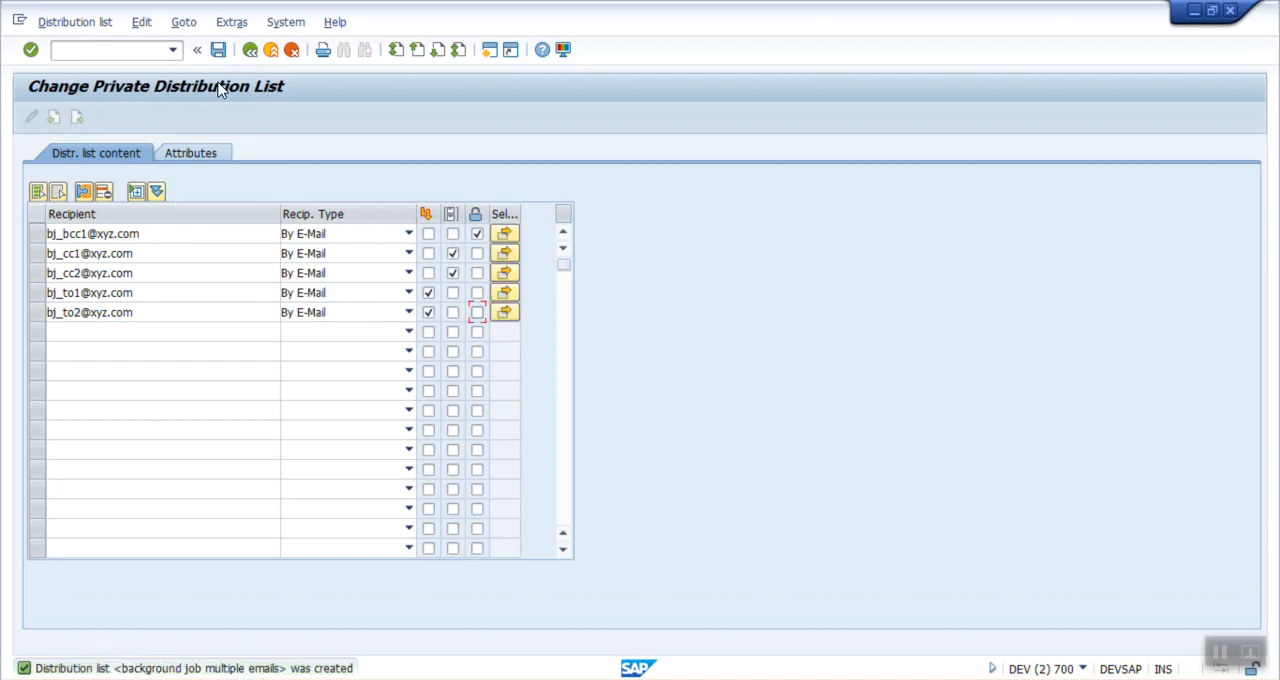
left_click(245, 56)
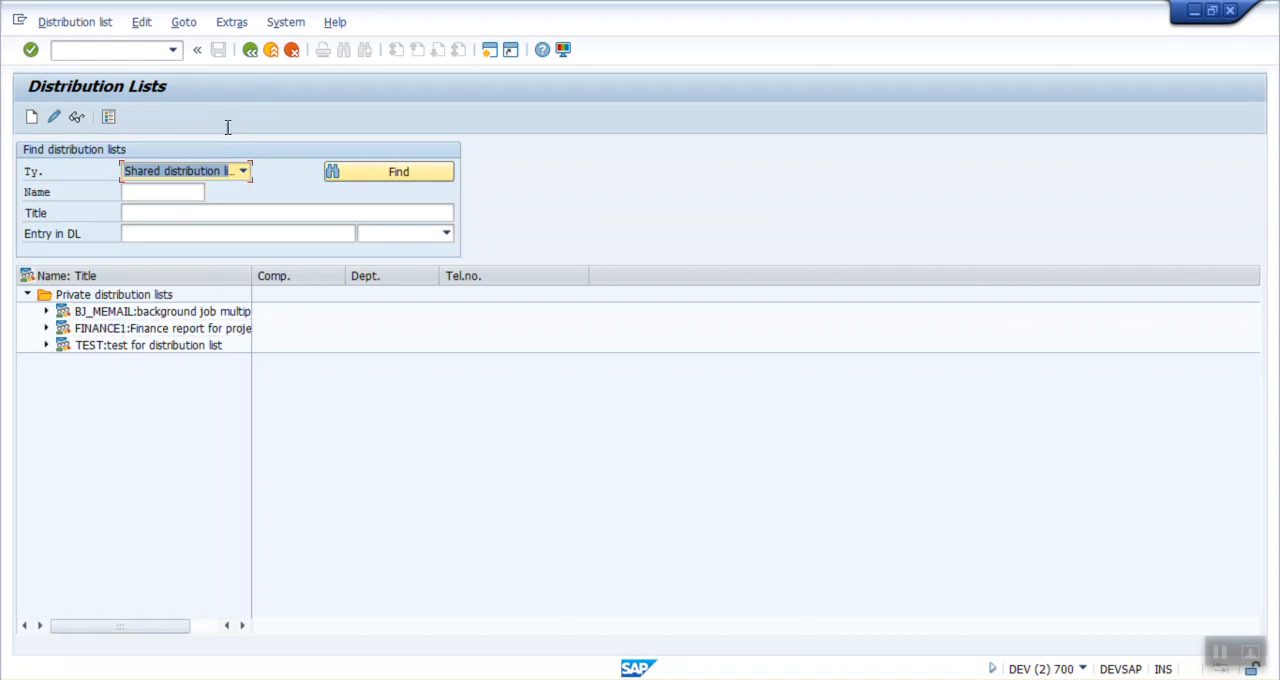
left_click(251, 52)
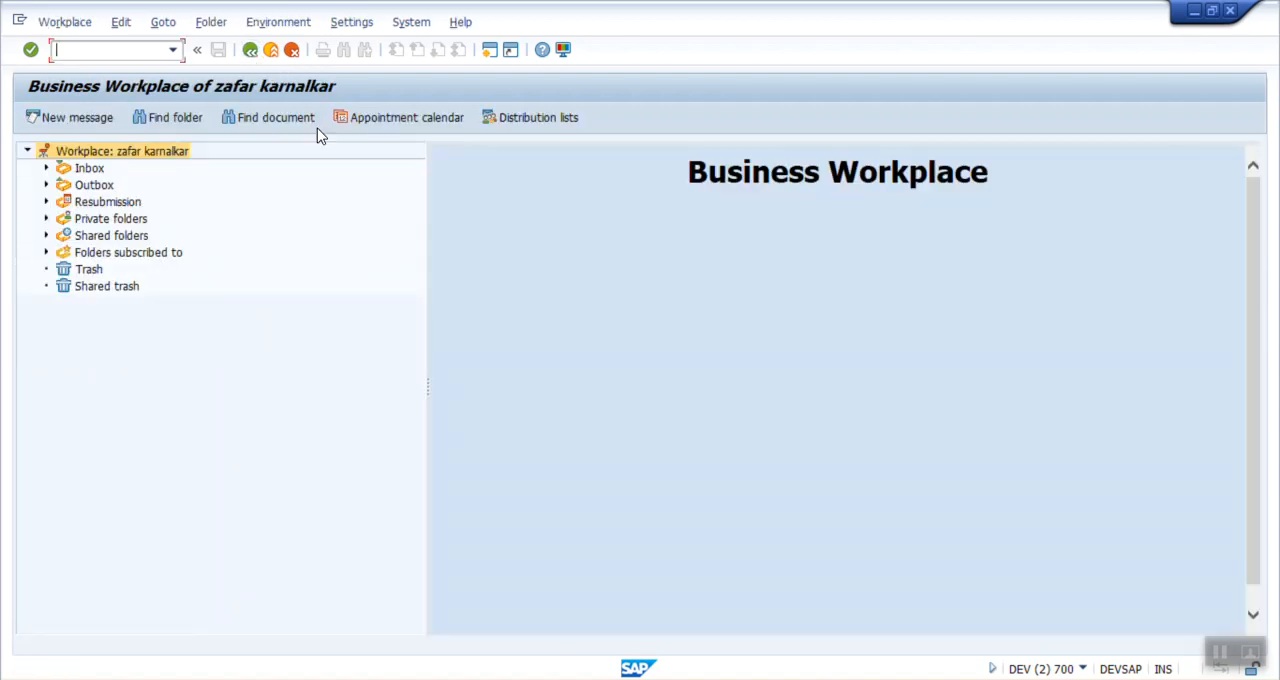
Step: Consult the outline slide in PowerPoint, then return to SAP and open transaction SM36 for defining a background job
key("alt+Tab")
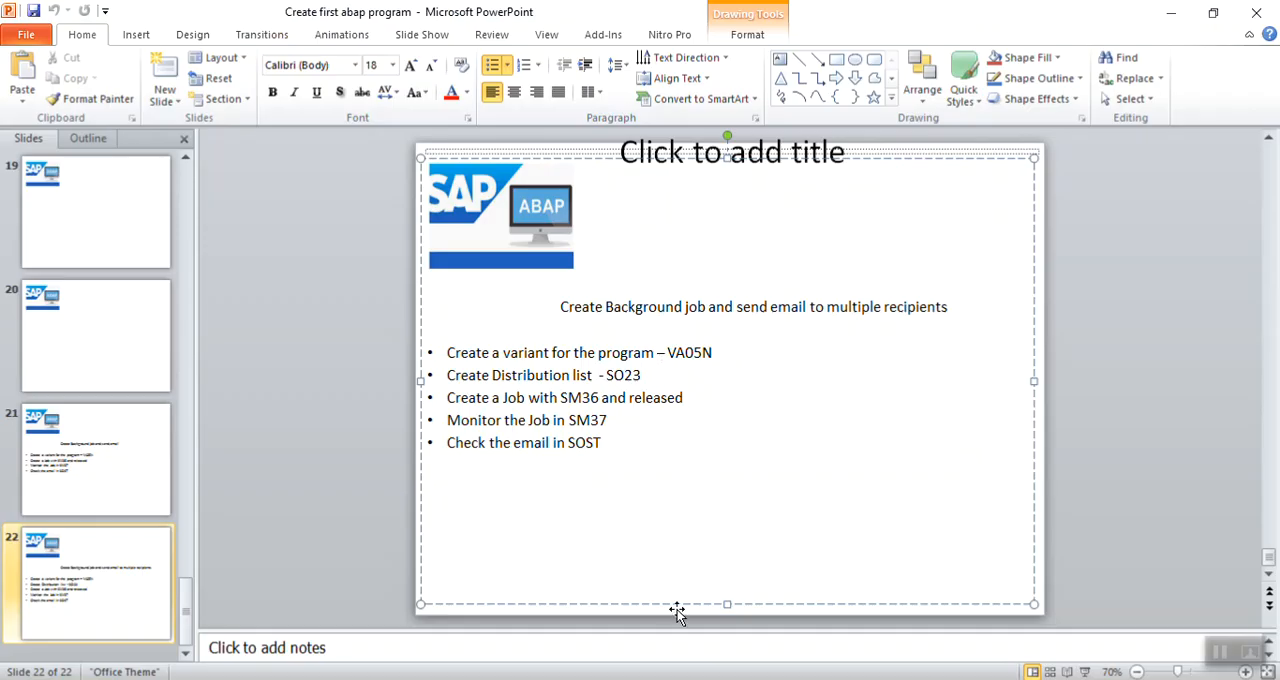
mouse_move(620, 676)
left_click(700, 672)
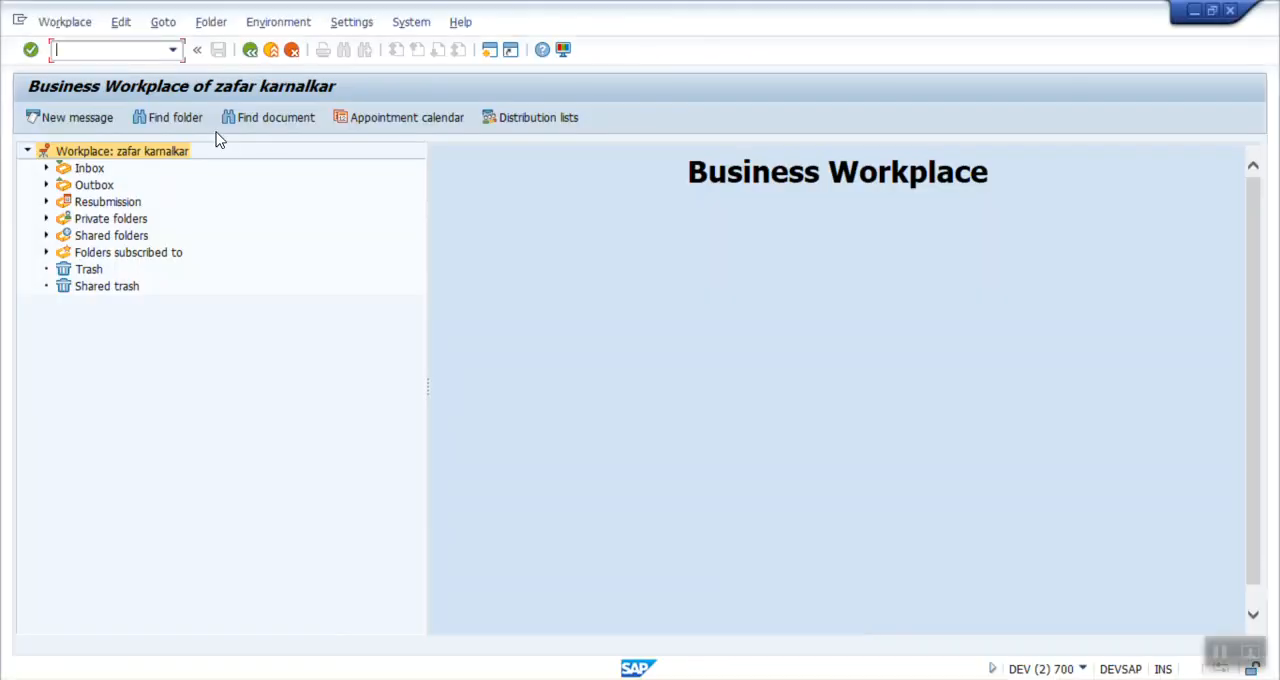
left_click(250, 50)
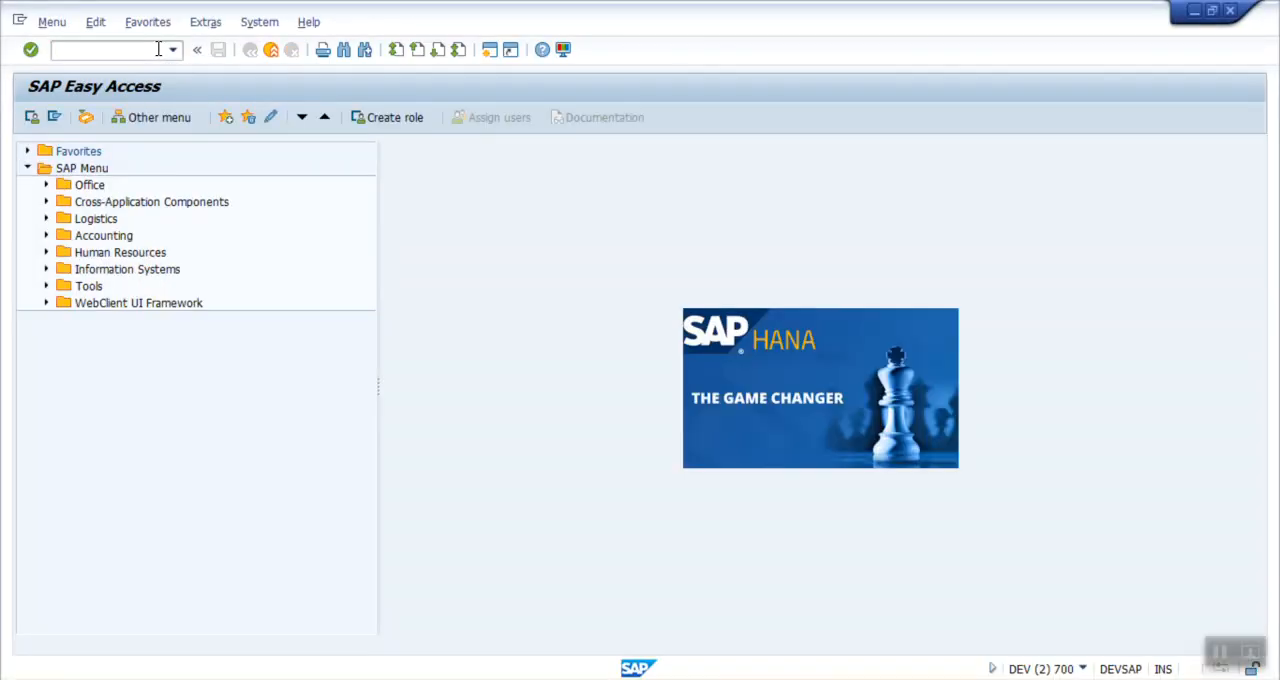
type("sm36")
key("Return")
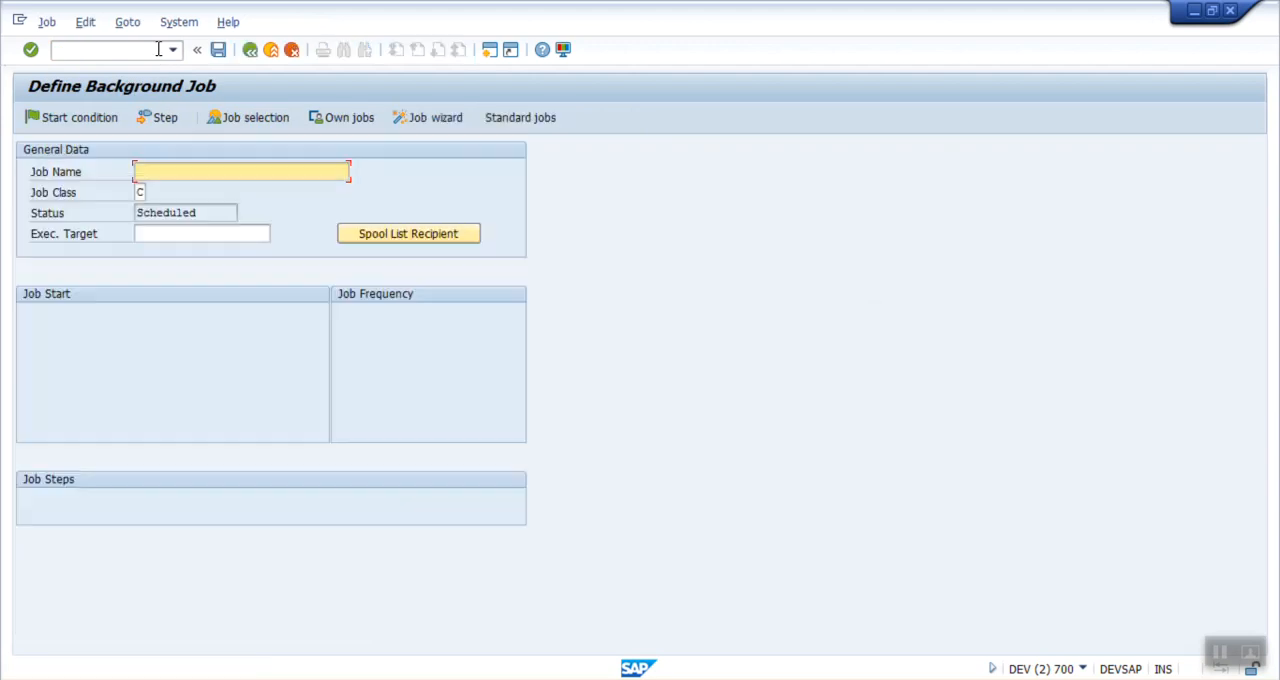
Step: Name the background job SALES_REPORT_MEMAILID, using the earlier SALES_REPORT_DL entry as the starting text
key("Down")
key("Down")
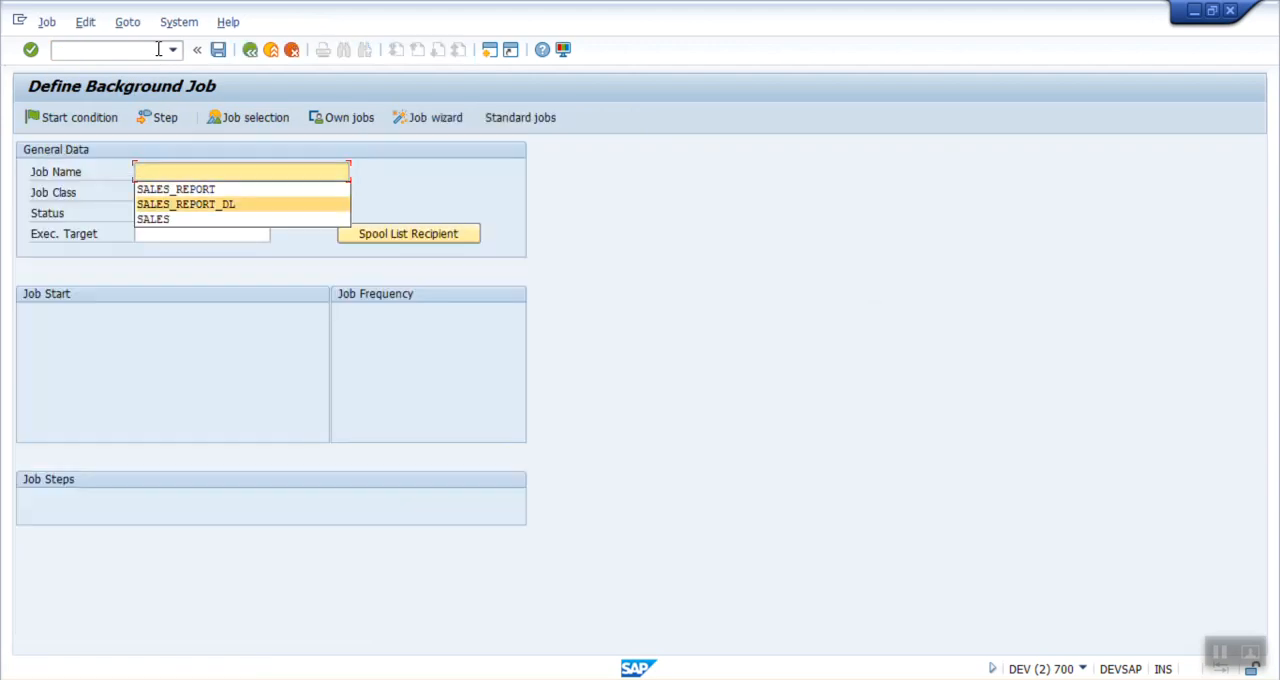
key("Return")
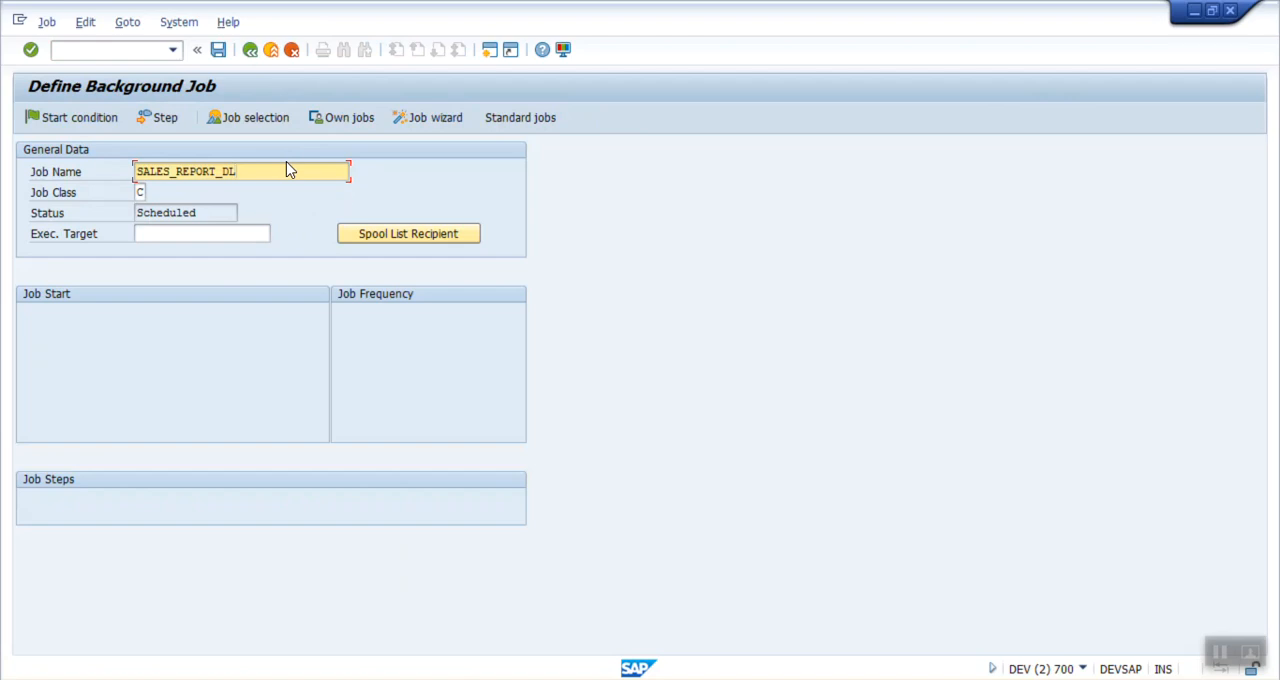
key("BackSpace")
type("L")
key("BackSpace")
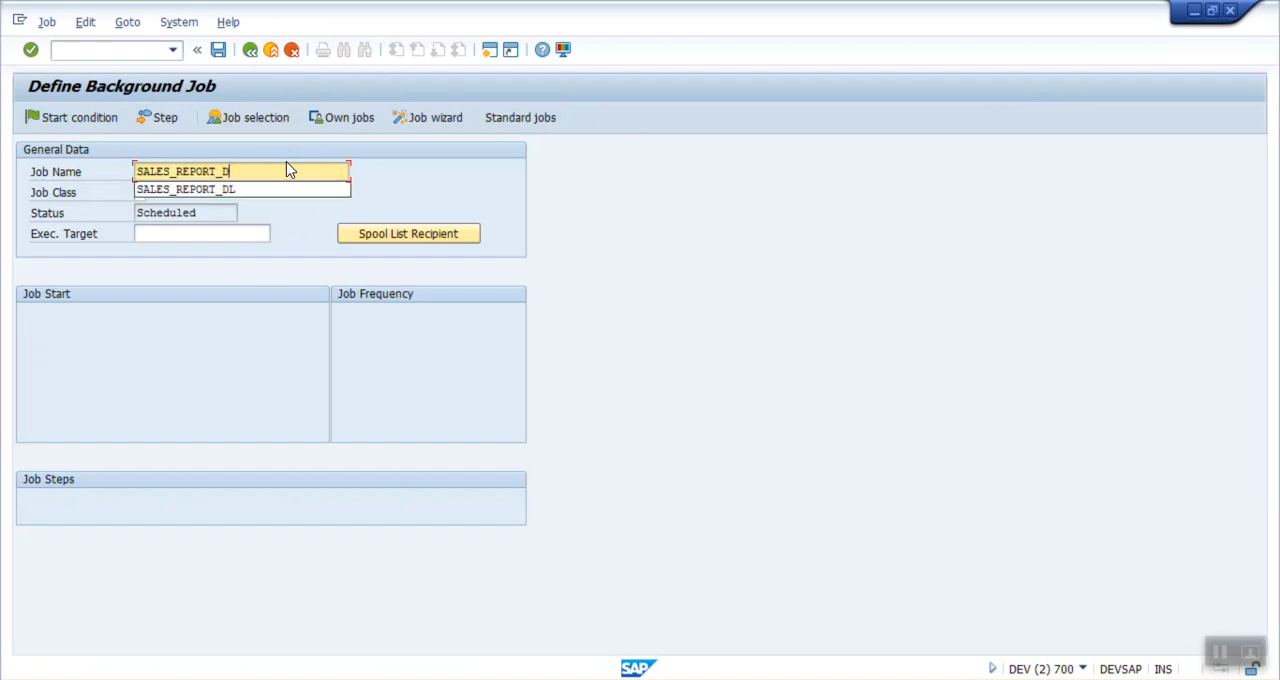
type("MEMAILI")
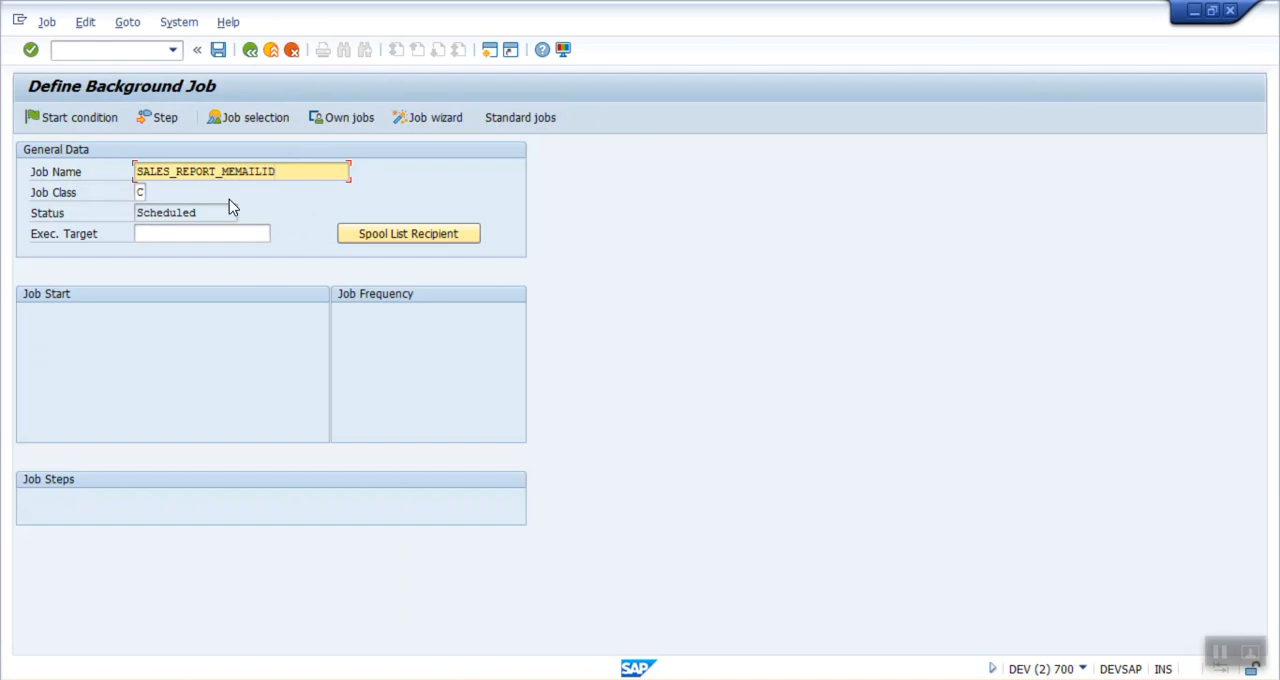
Step: Define a job step that runs ABAP program SD_SALES_ORDERS_VIEW with variant ALL_DAYS, save it, and return to the job definition
left_click(163, 118)
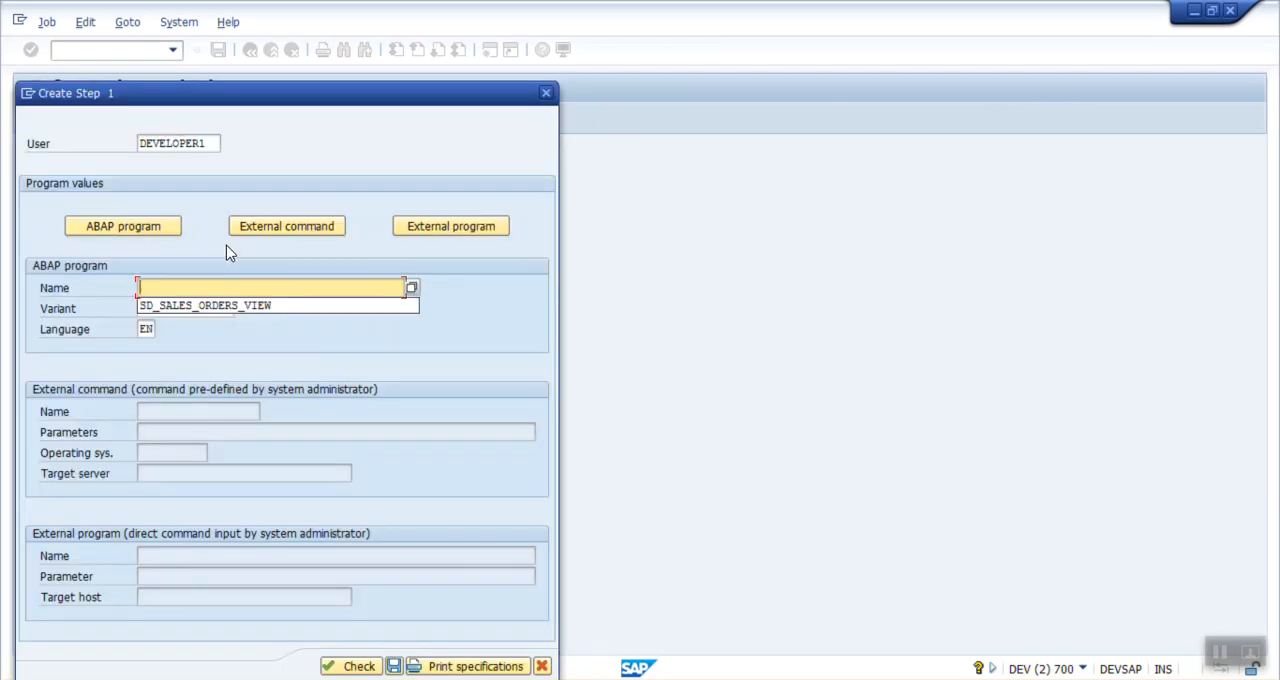
key("Down")
key("Return")
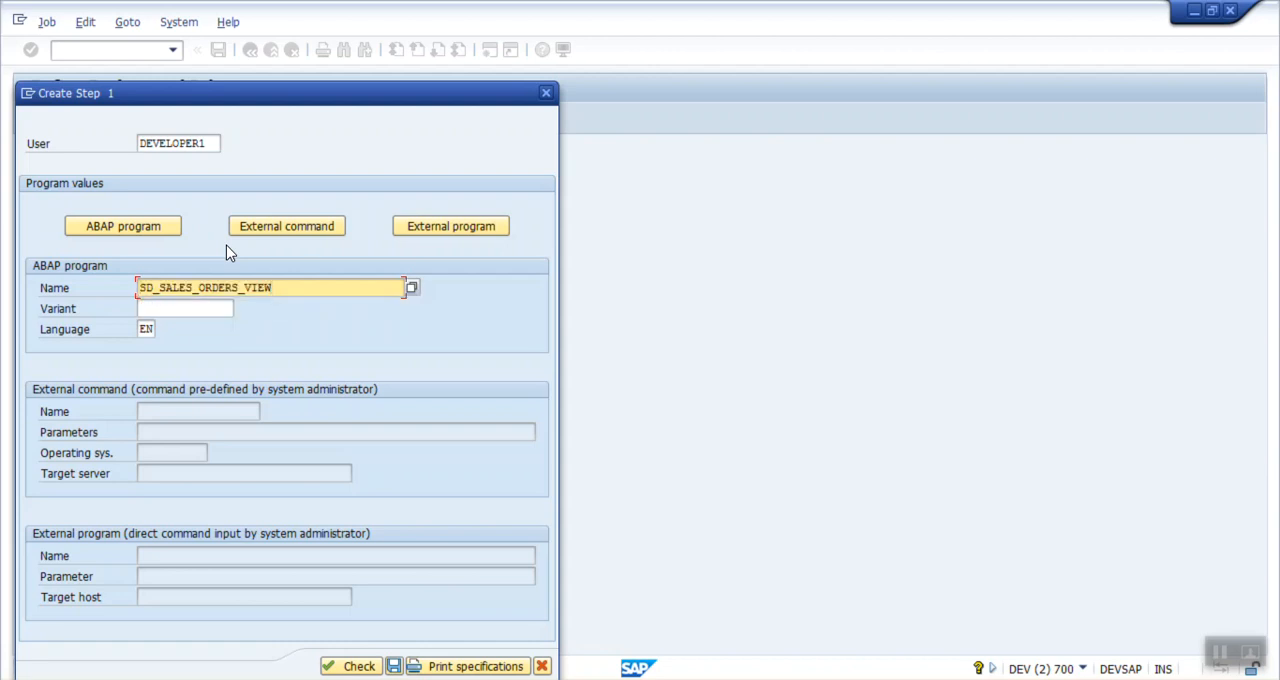
left_click(182, 308)
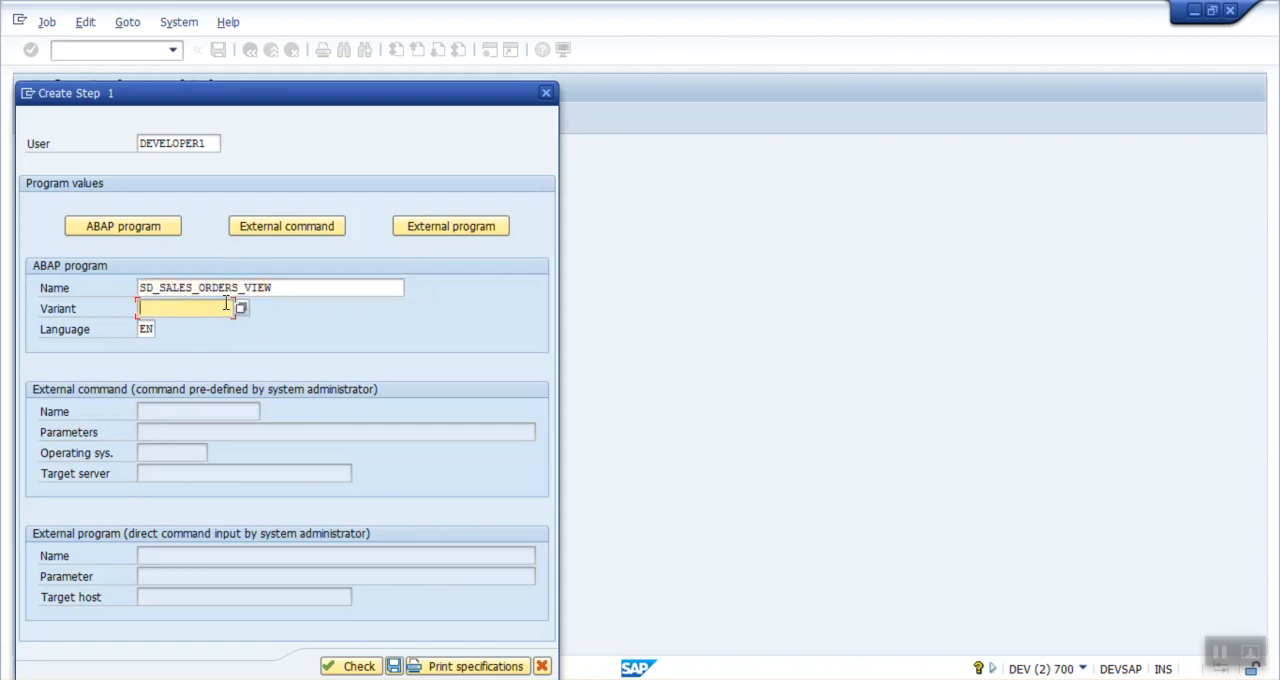
left_click(242, 310)
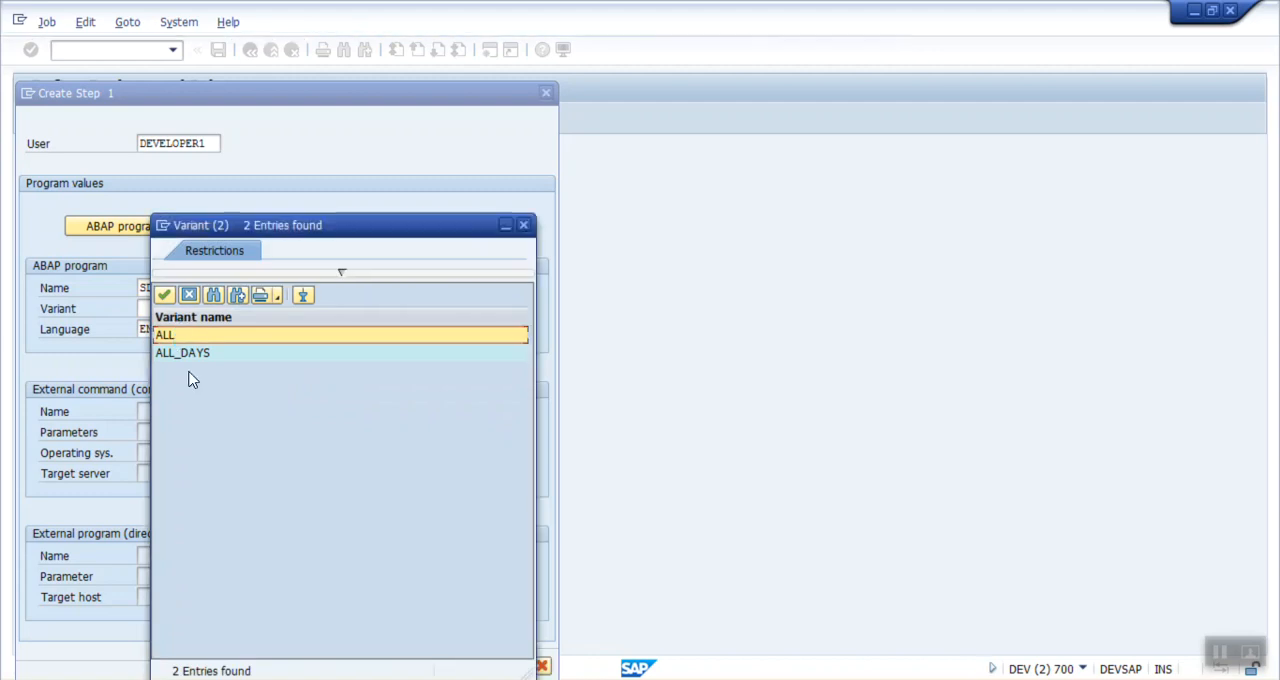
double_click(188, 356)
left_click_drag(300, 287, 5, 282)
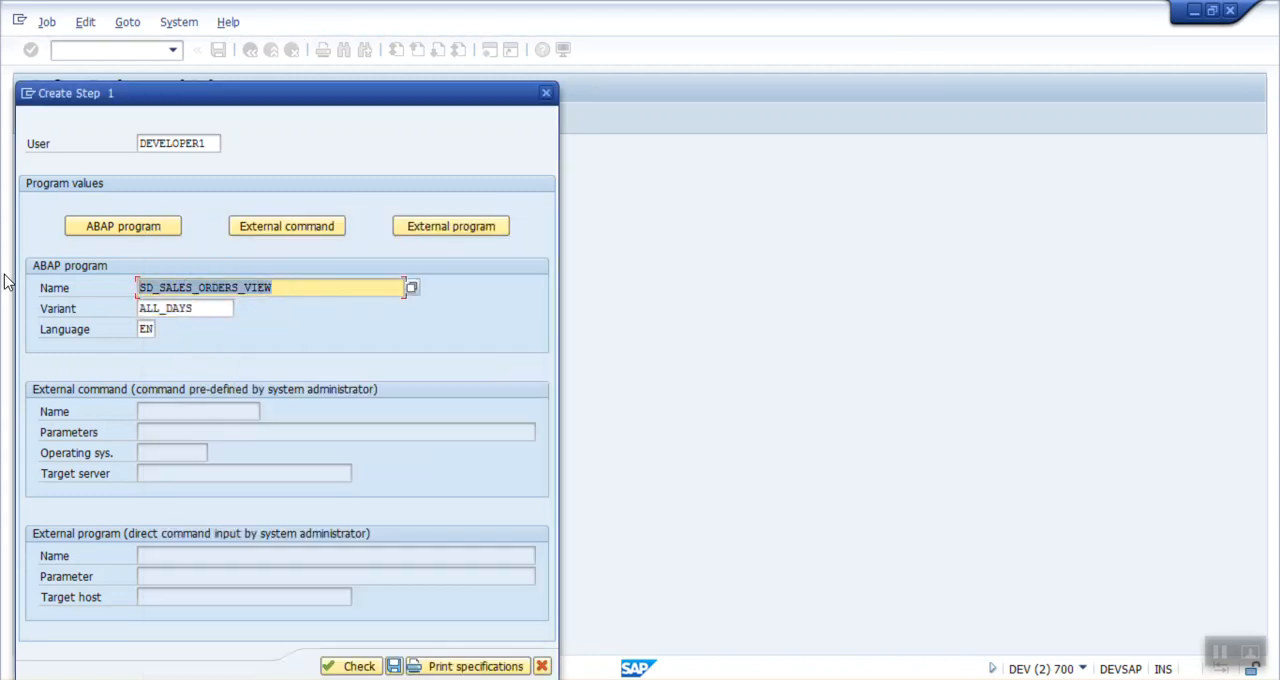
left_click(350, 672)
left_click(393, 667)
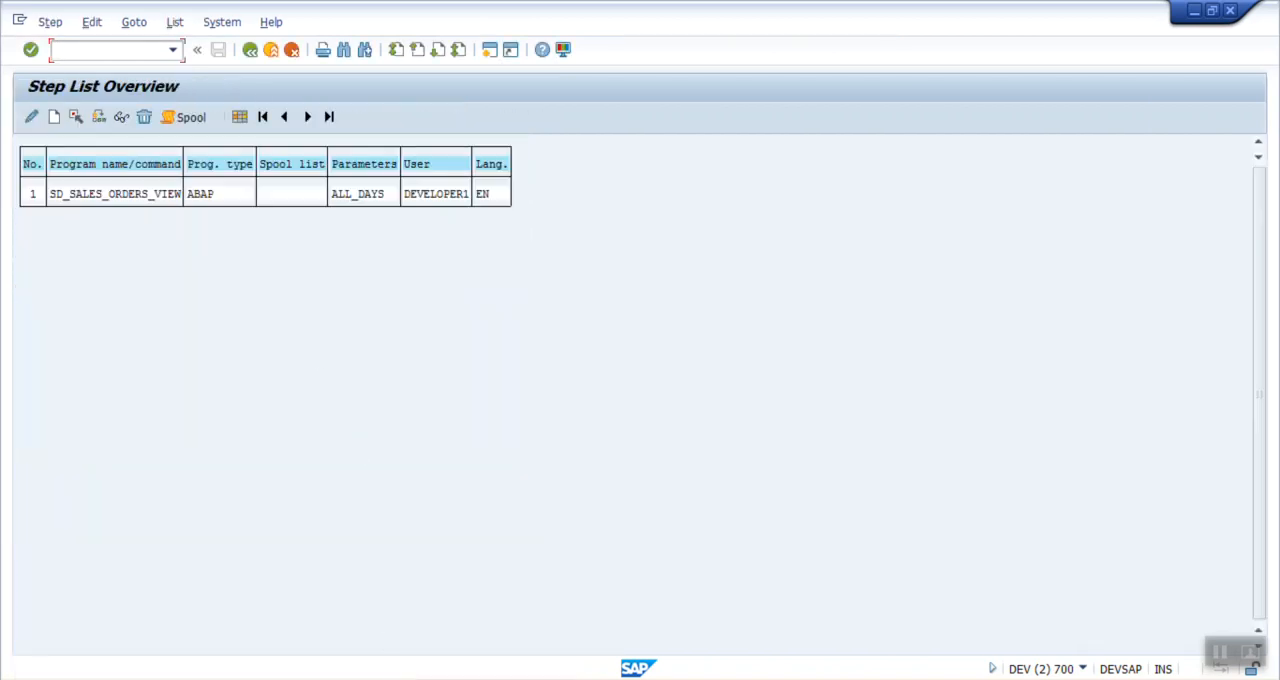
left_click(250, 49)
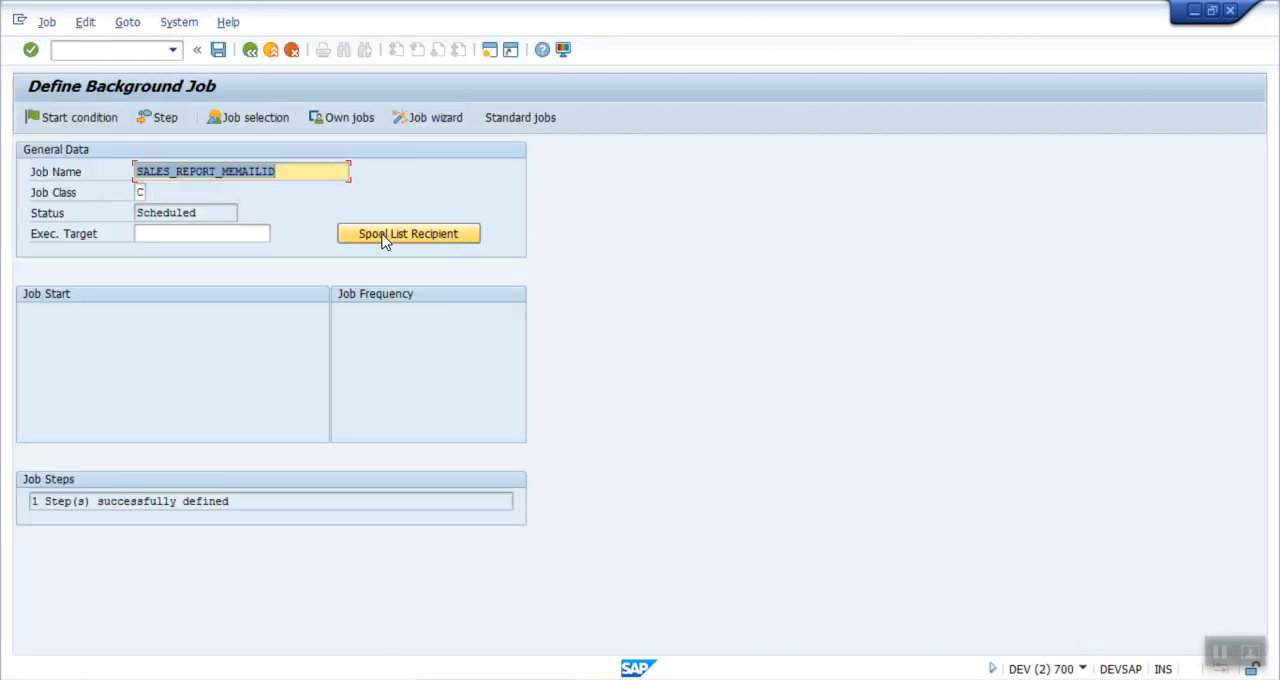
Step: Assign the private distribution list BJ_MEMAIL as the job's spool list recipient
left_click(394, 238)
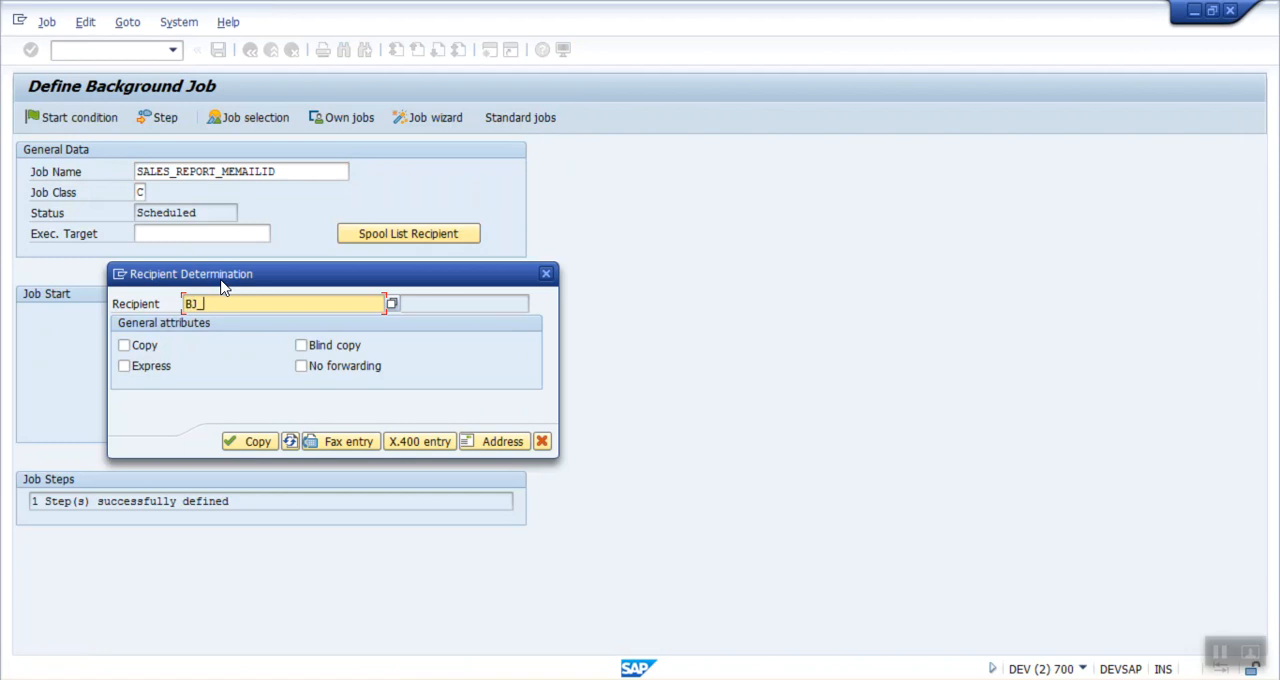
type("BJ_MEMAIL")
key("Return")
left_click(512, 304)
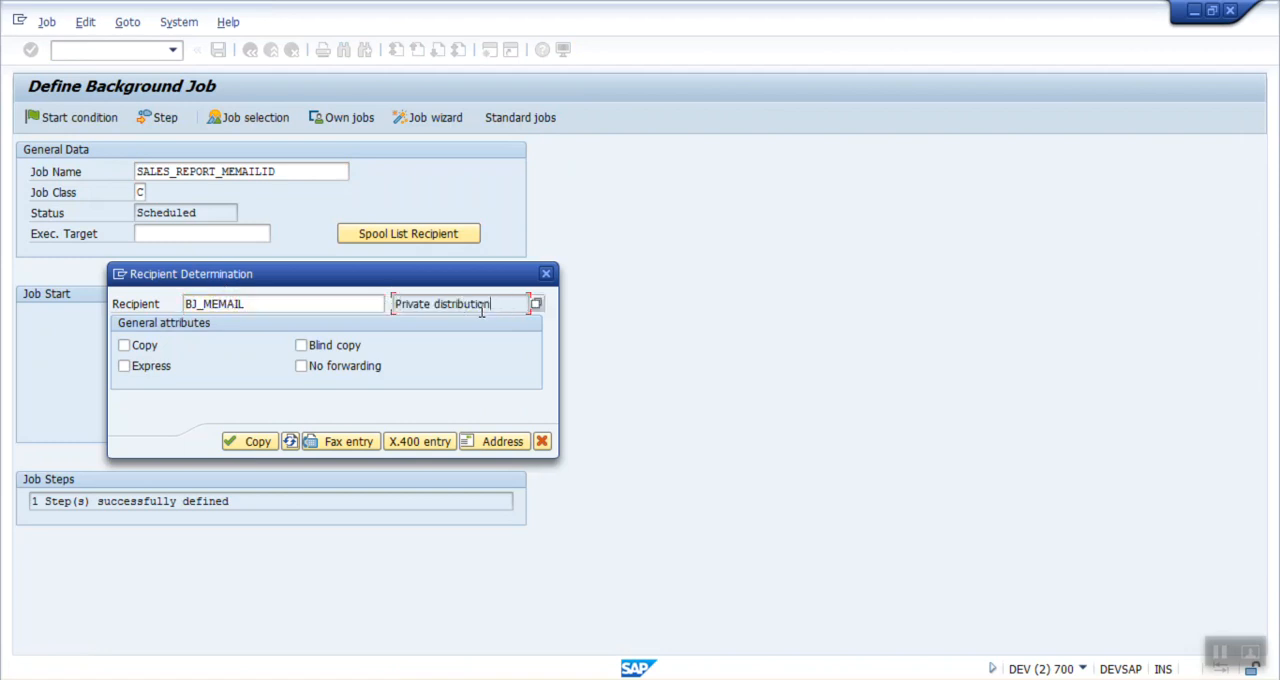
left_click(236, 443)
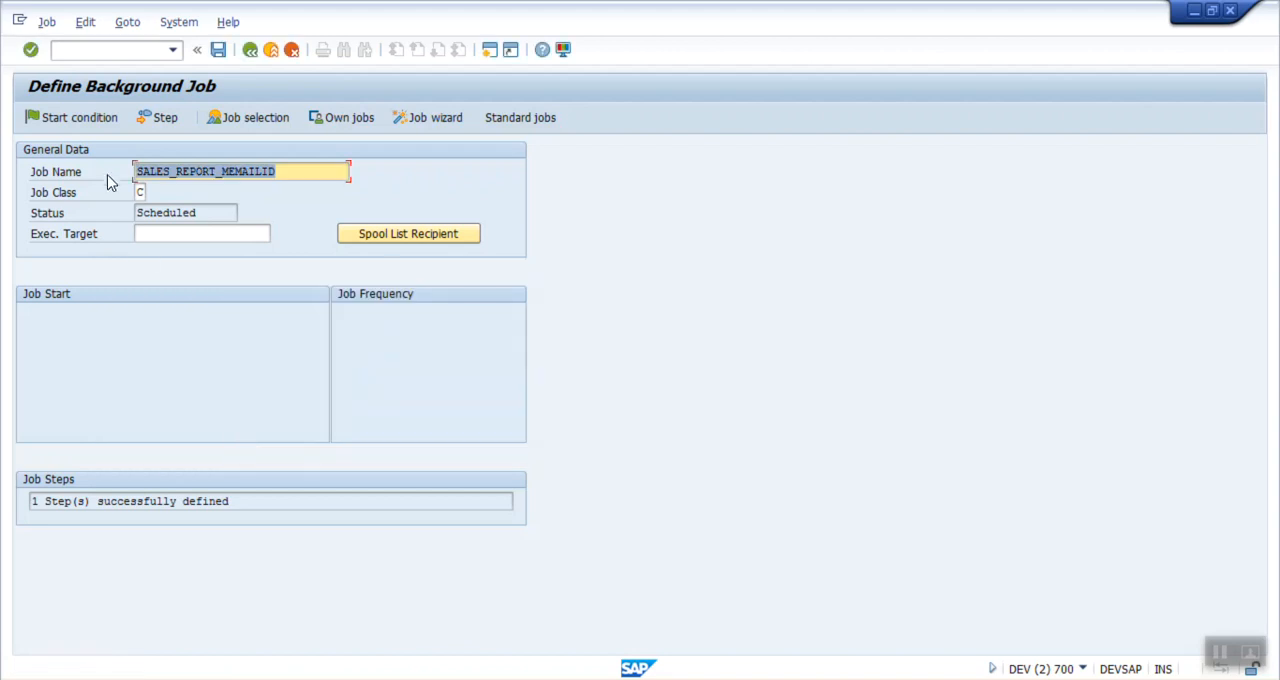
Step: Set the job's start condition to immediate and save the background job
left_click(74, 120)
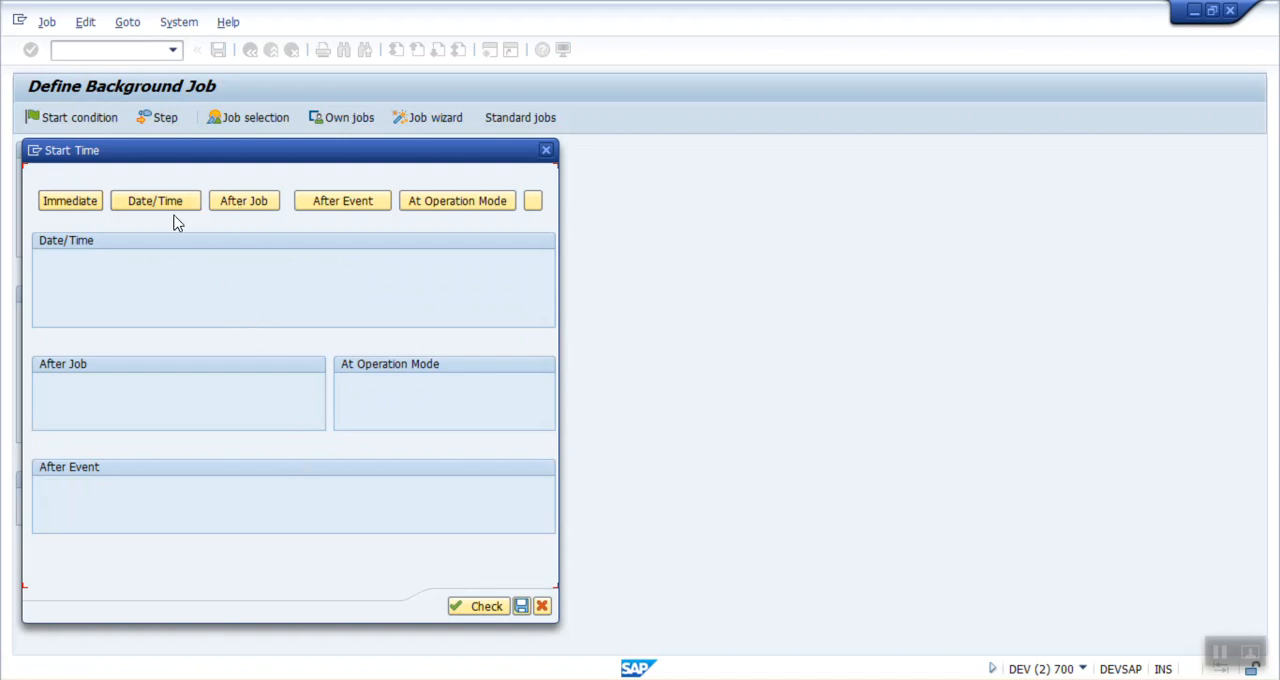
left_click(84, 205)
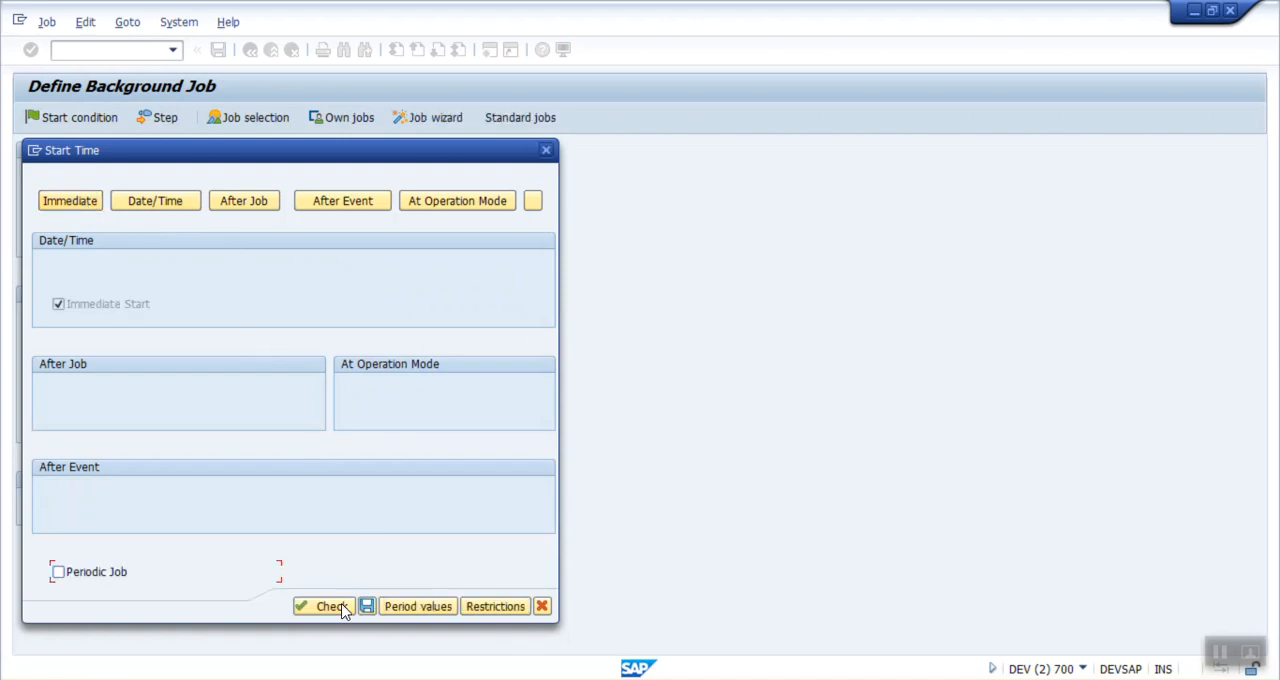
left_click(369, 607)
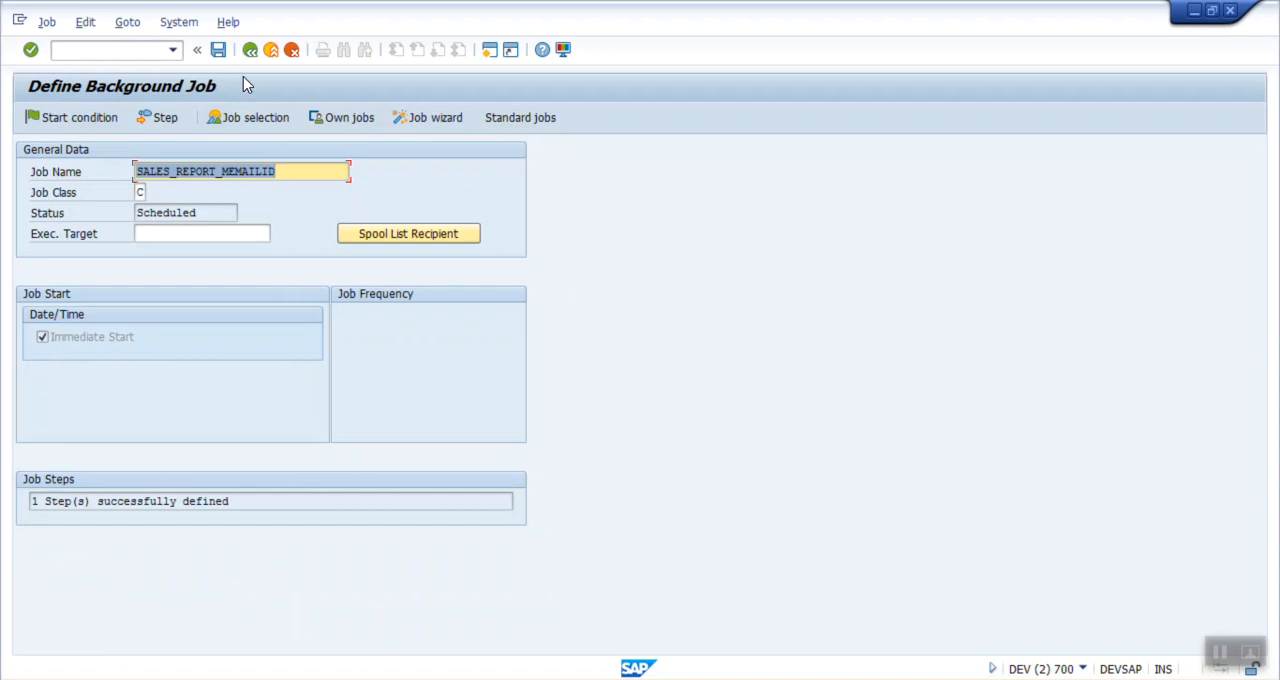
left_click(218, 52)
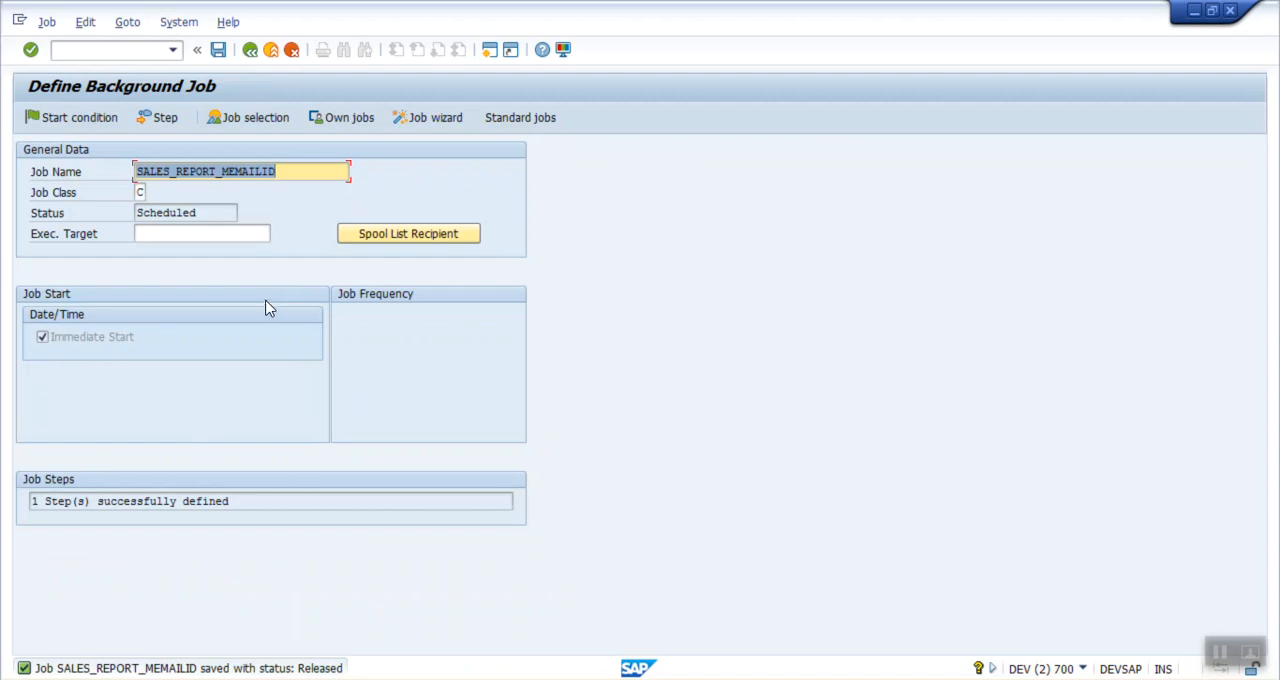
Step: Copy the job name, open transaction SM37, and run the job selection for SALES_REPORT_MEMAILID
left_click_drag(284, 173, 48, 164)
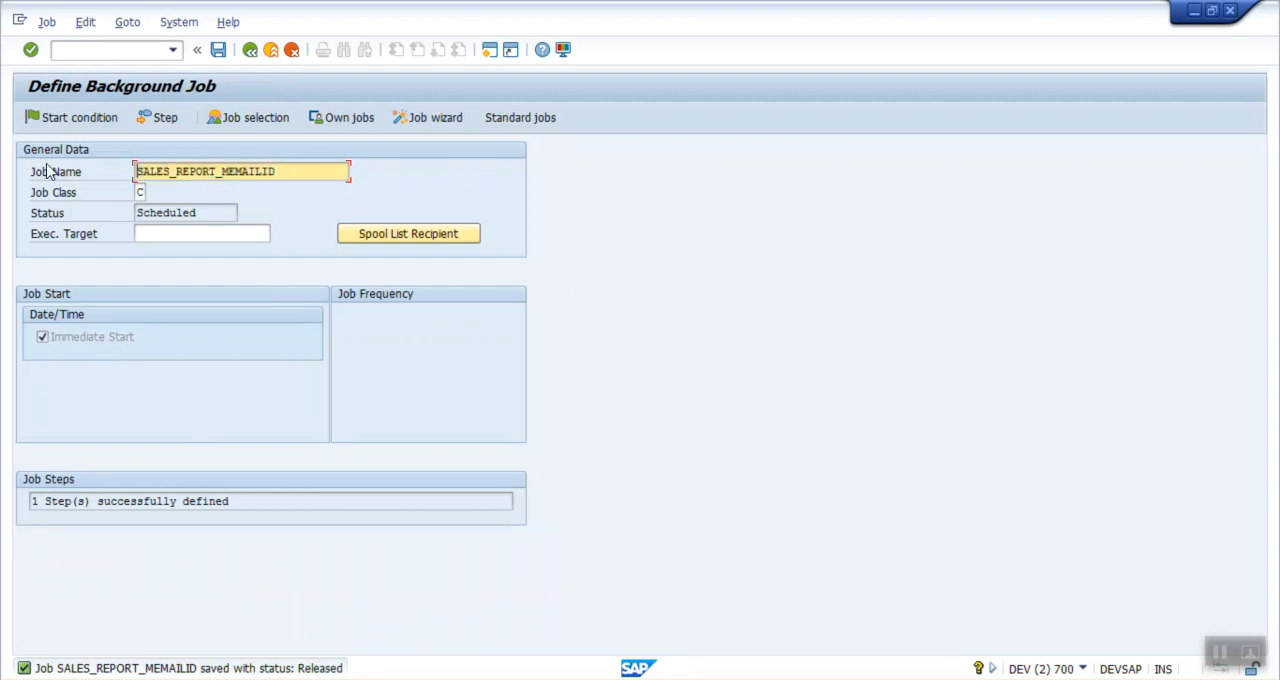
left_click(250, 55)
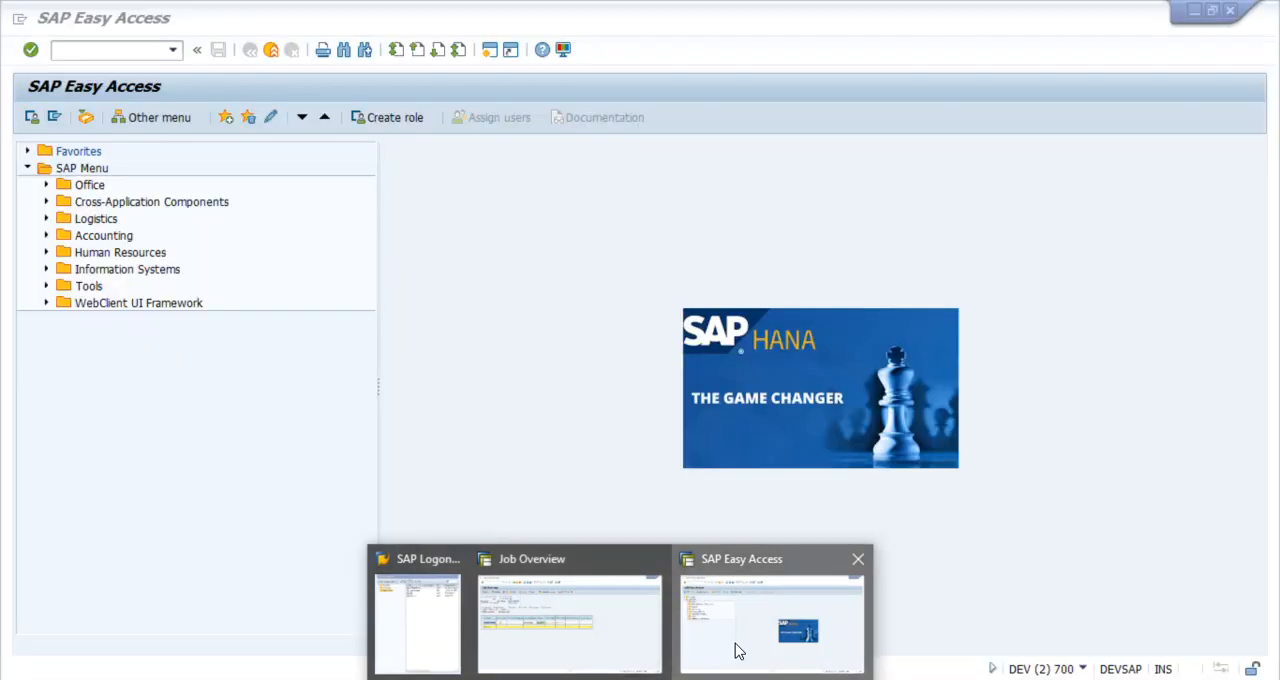
left_click(737, 650)
left_click(156, 49)
type("SM37")
key("Return")
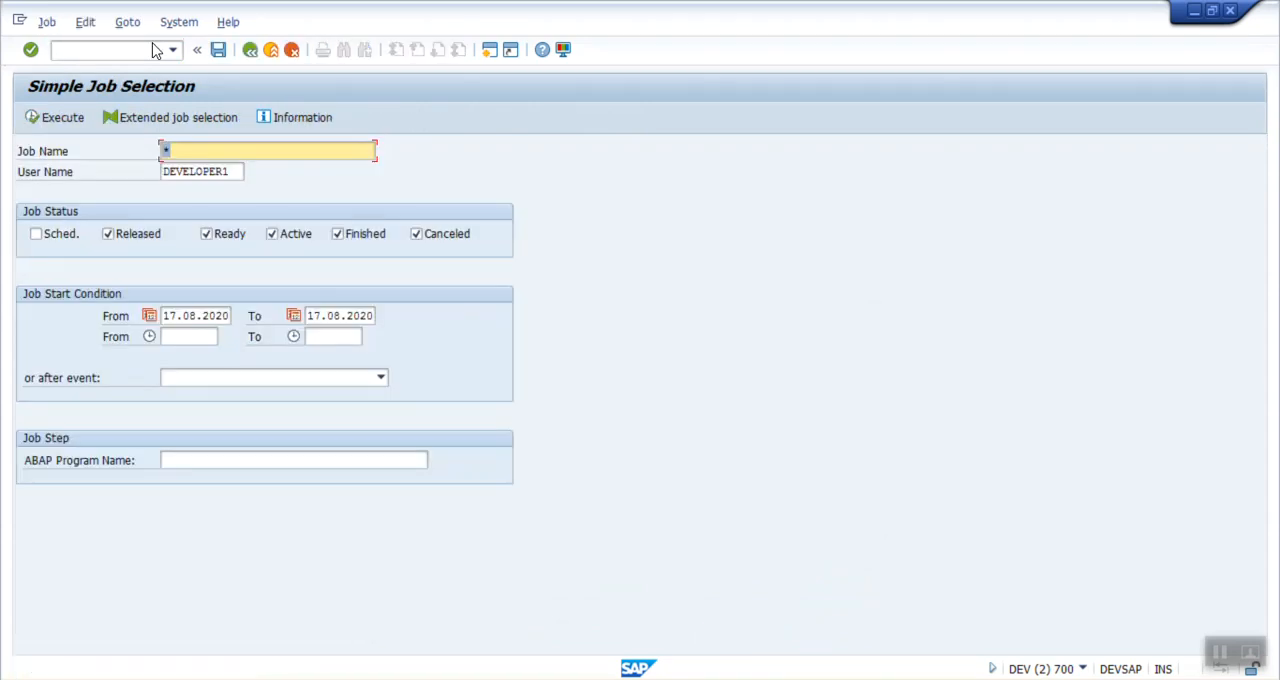
key("ctrl+v")
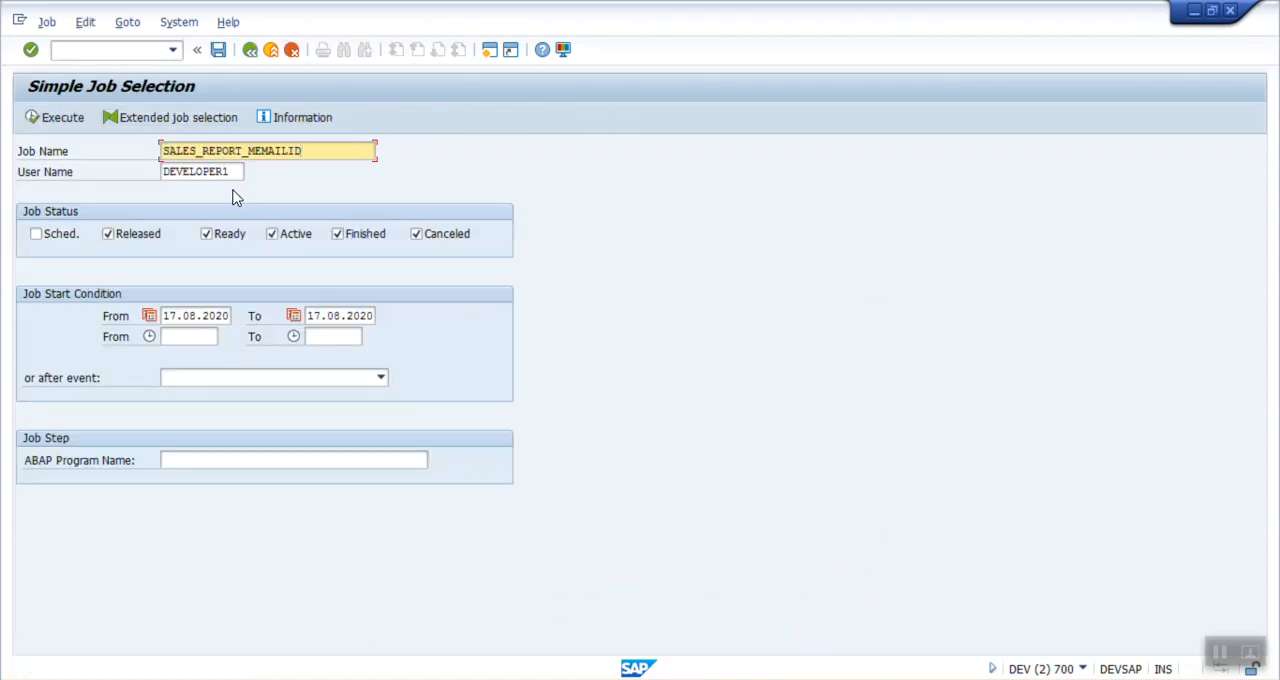
left_click(54, 118)
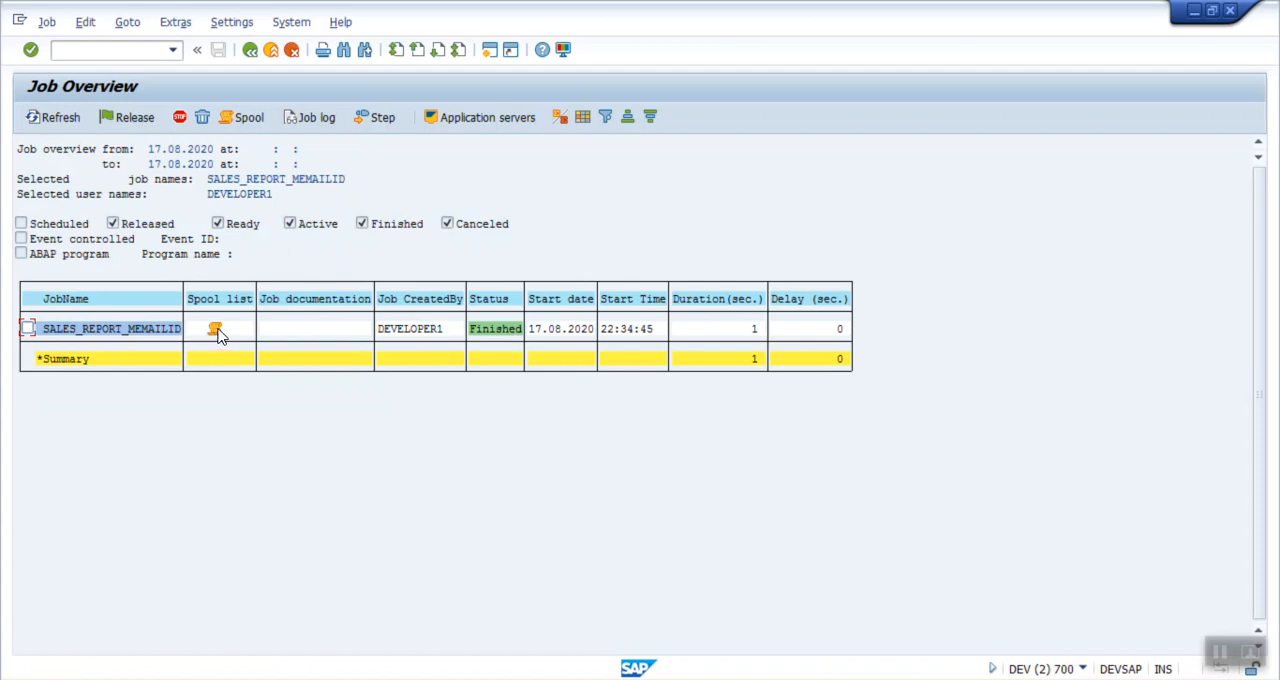
Step: Display the spool output of the SALES_REPORT_MEMAILID job through to its last sales orders, and return to SAP Easy Access
left_click(243, 117)
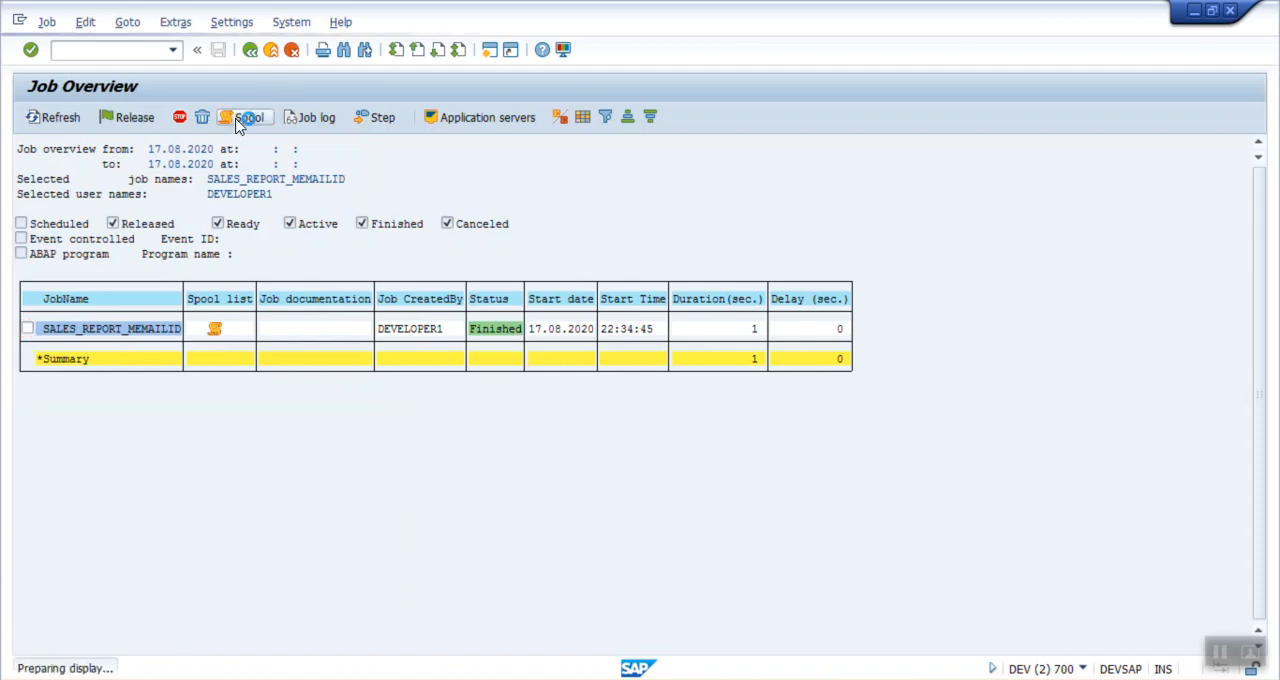
left_click(117, 196)
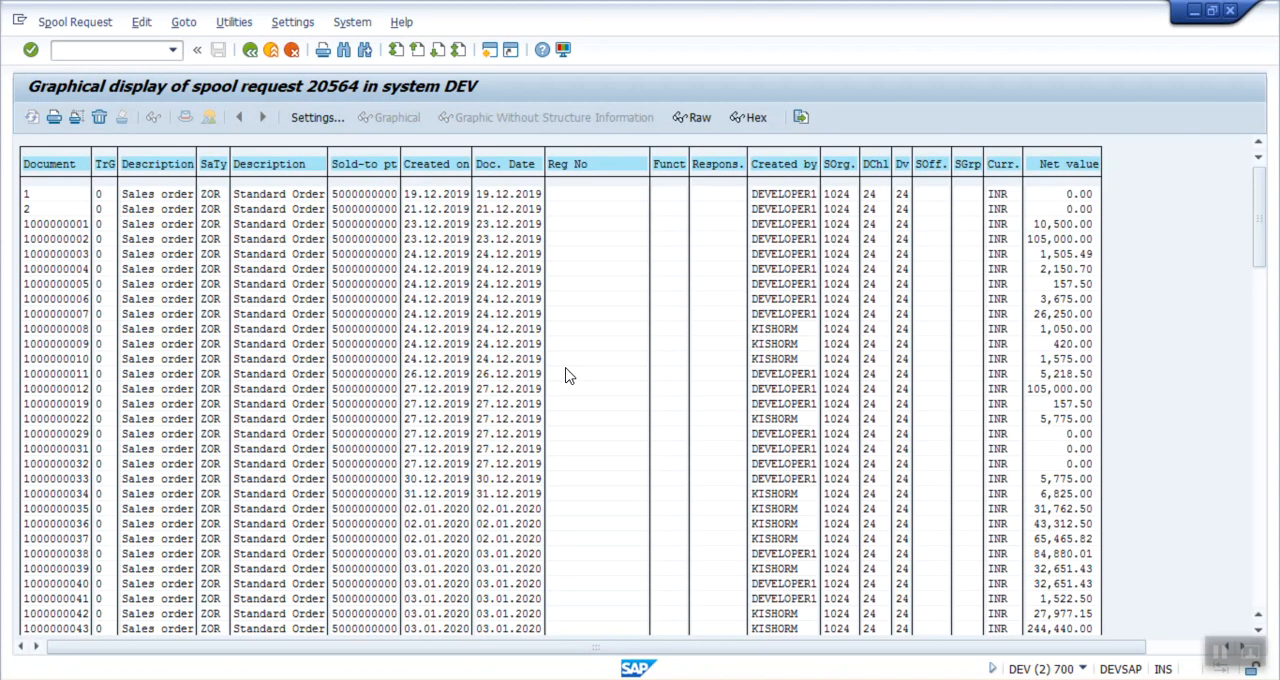
scroll(565, 375, "down", 15)
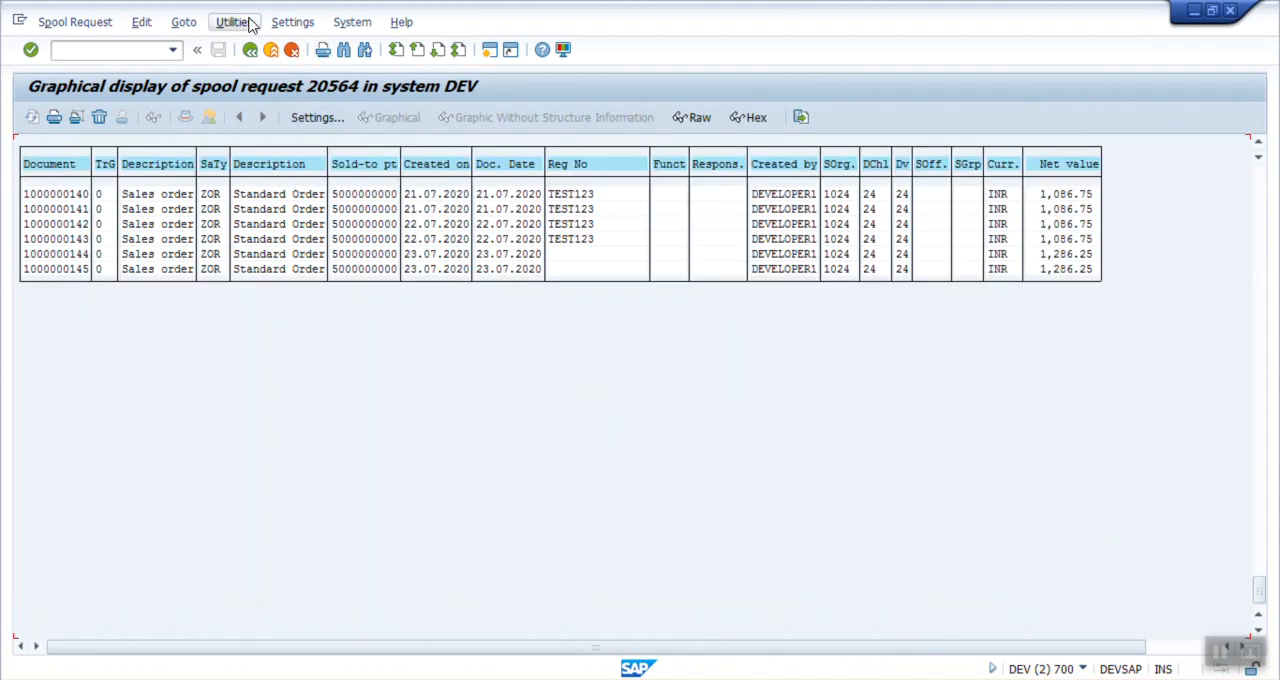
left_click(270, 50)
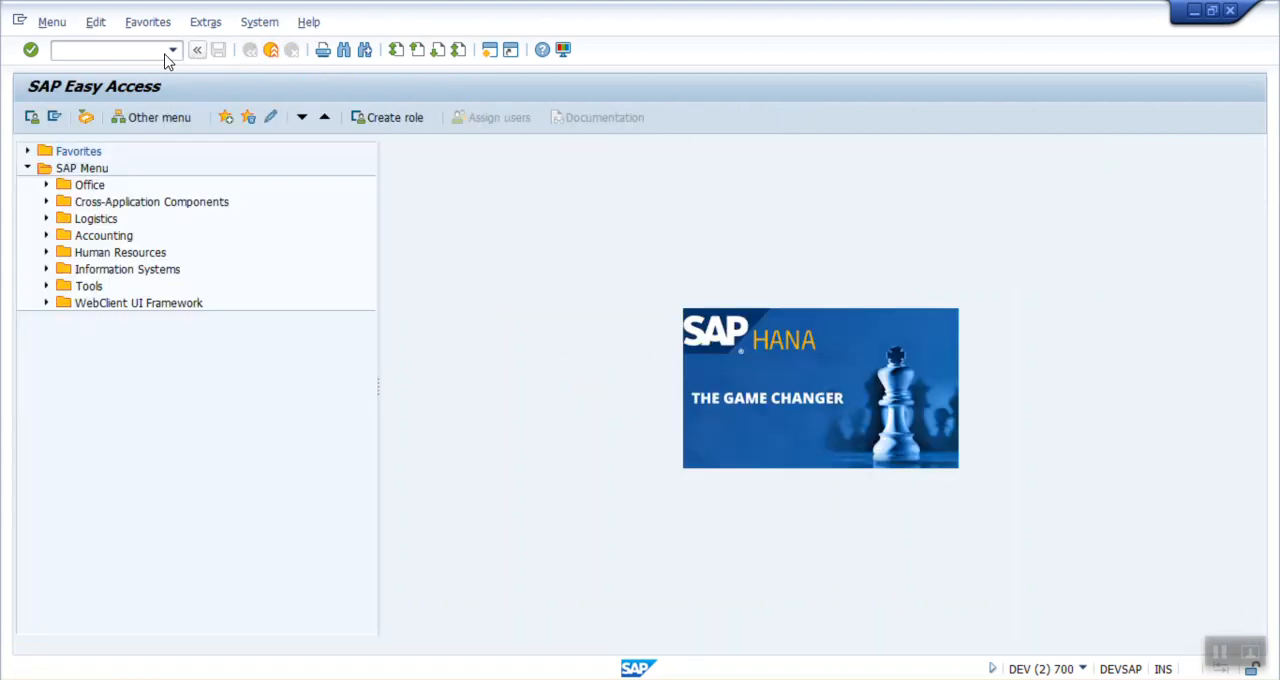
Step: Open transaction SOST and check the BCC and To recipients of the SALES_REPORT_MEMAILID send requests
left_click(150, 49)
type("SOST")
key("Return")
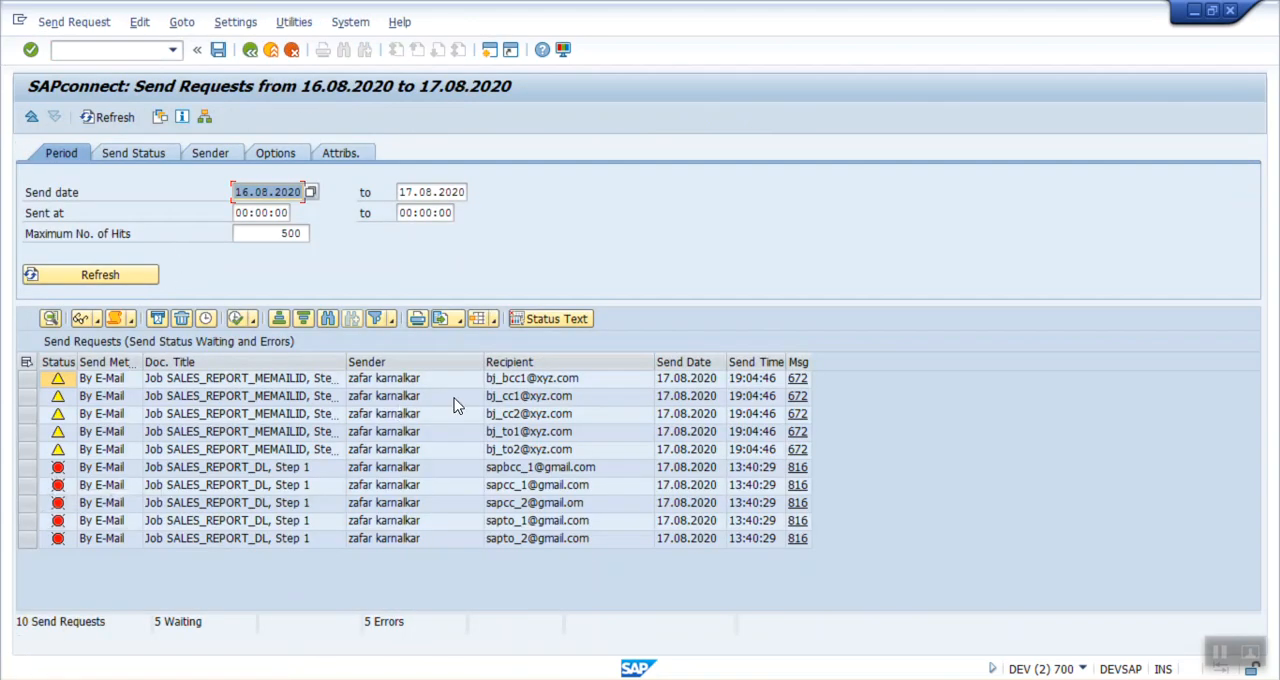
left_click(521, 381)
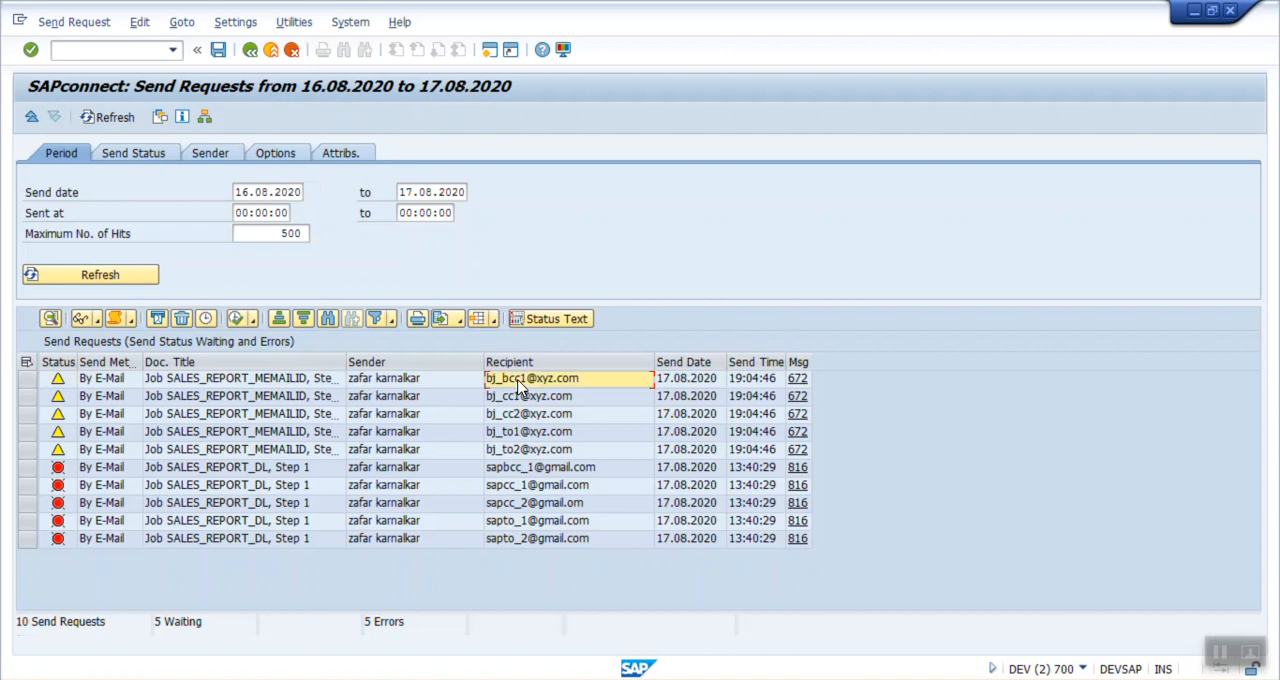
left_click(510, 435)
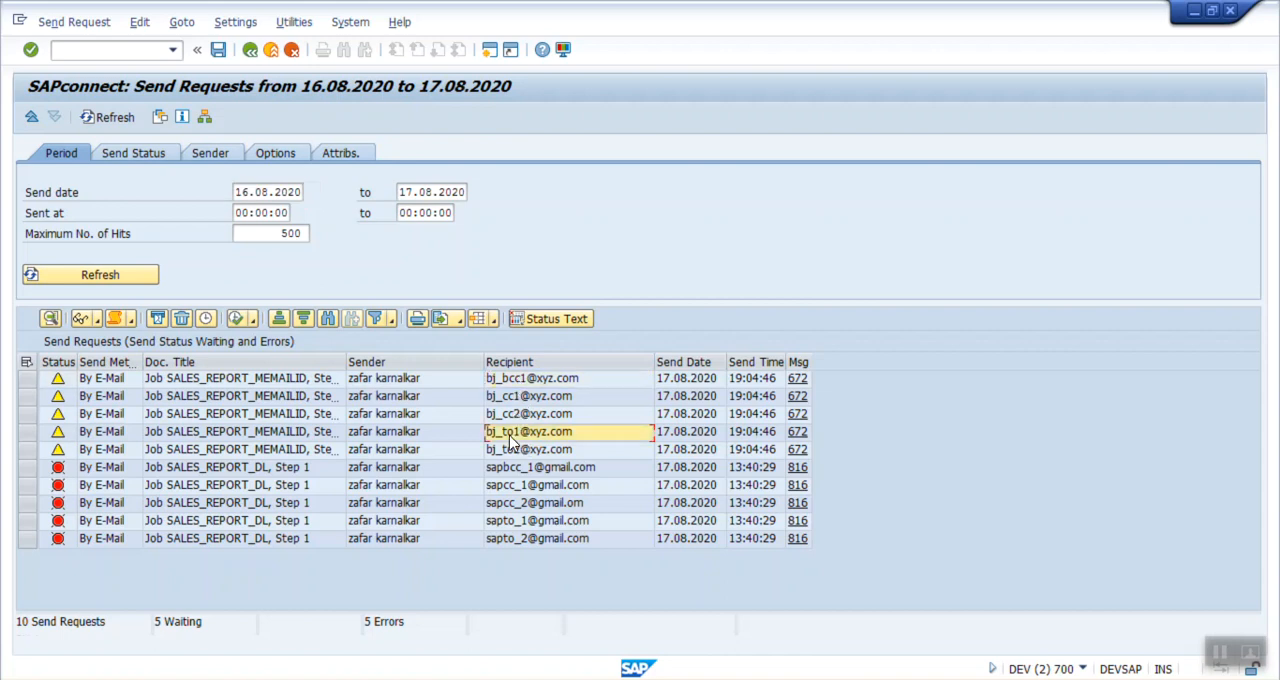
left_click(517, 452)
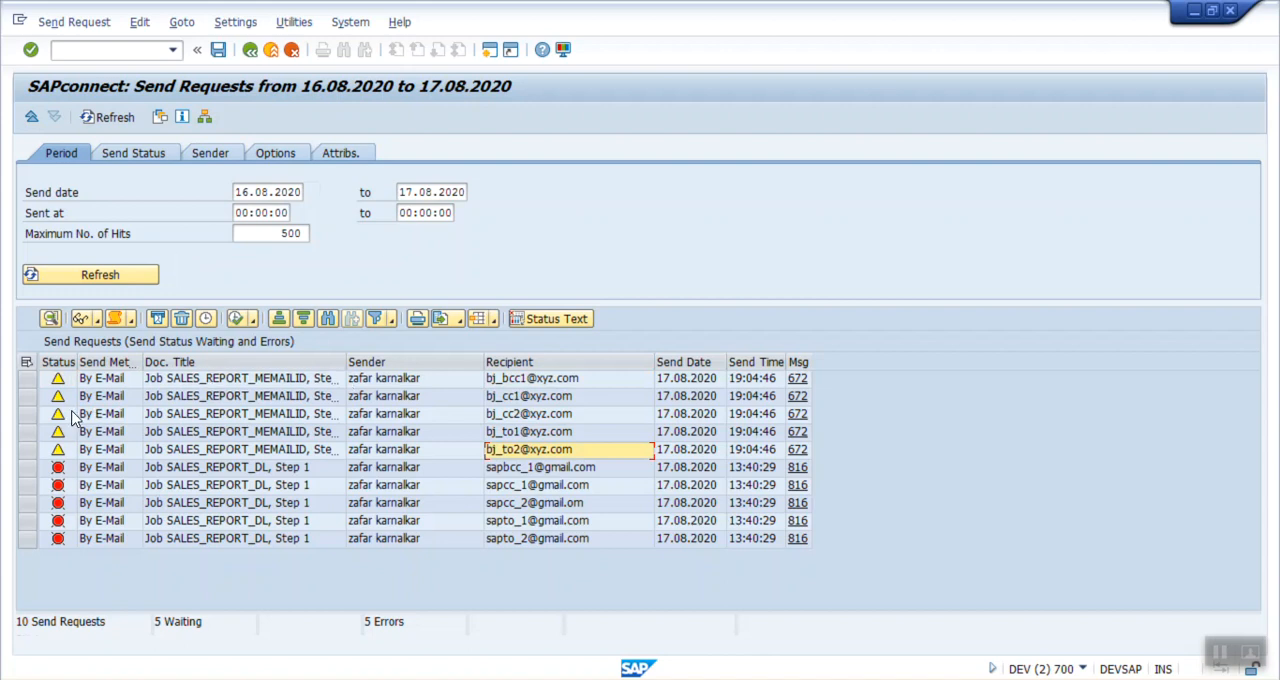
Step: Display the document of the first To recipient's SALES_REPORT_MEMAILID request and check each recipient's send attributes in its recipient list
left_click(28, 431)
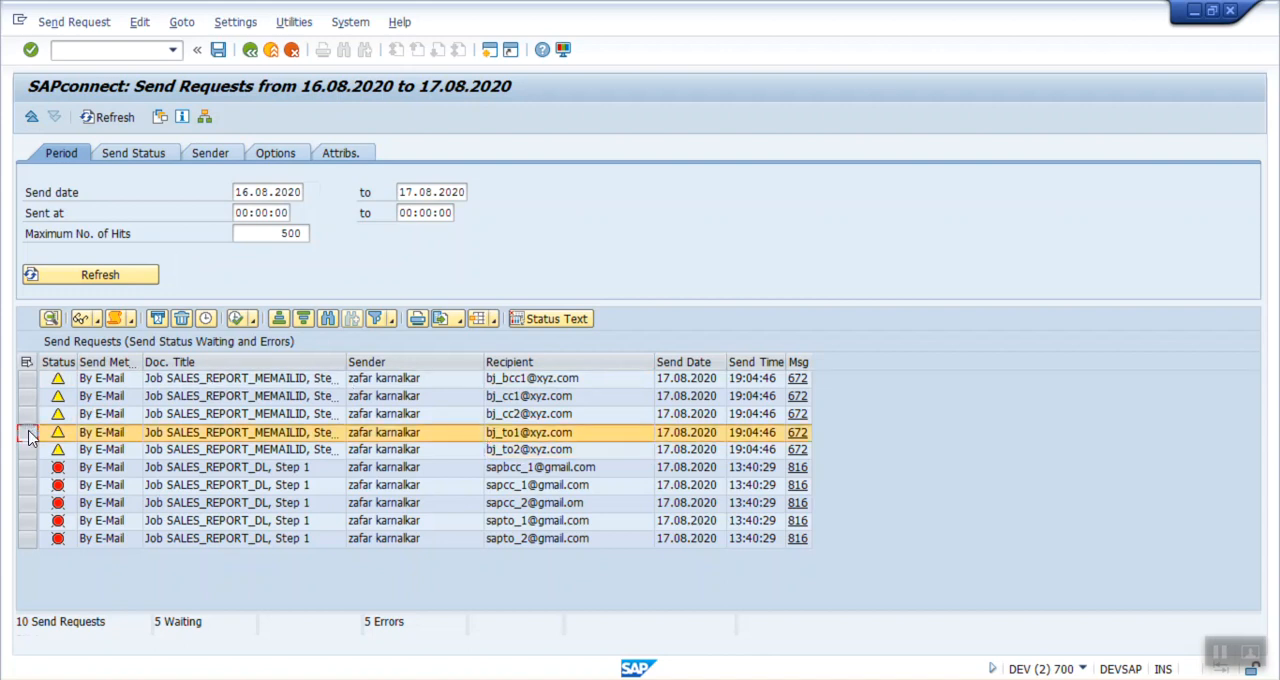
left_click(80, 318)
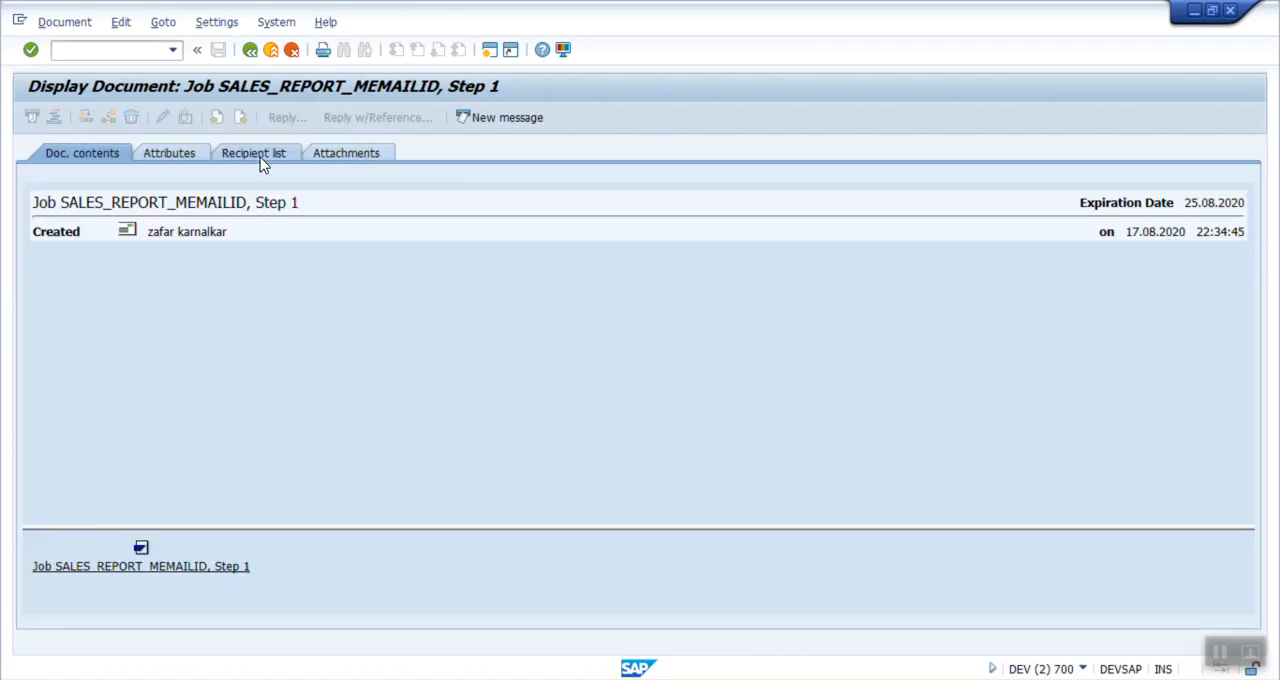
left_click(258, 155)
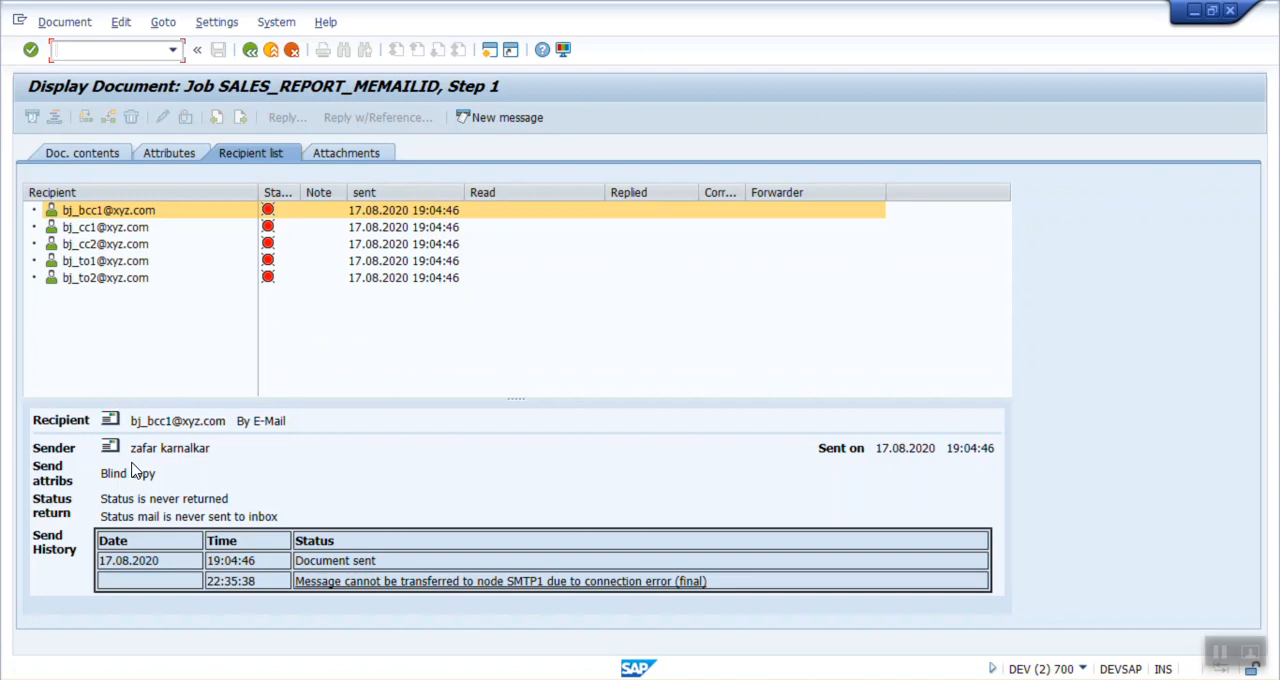
left_click(110, 278)
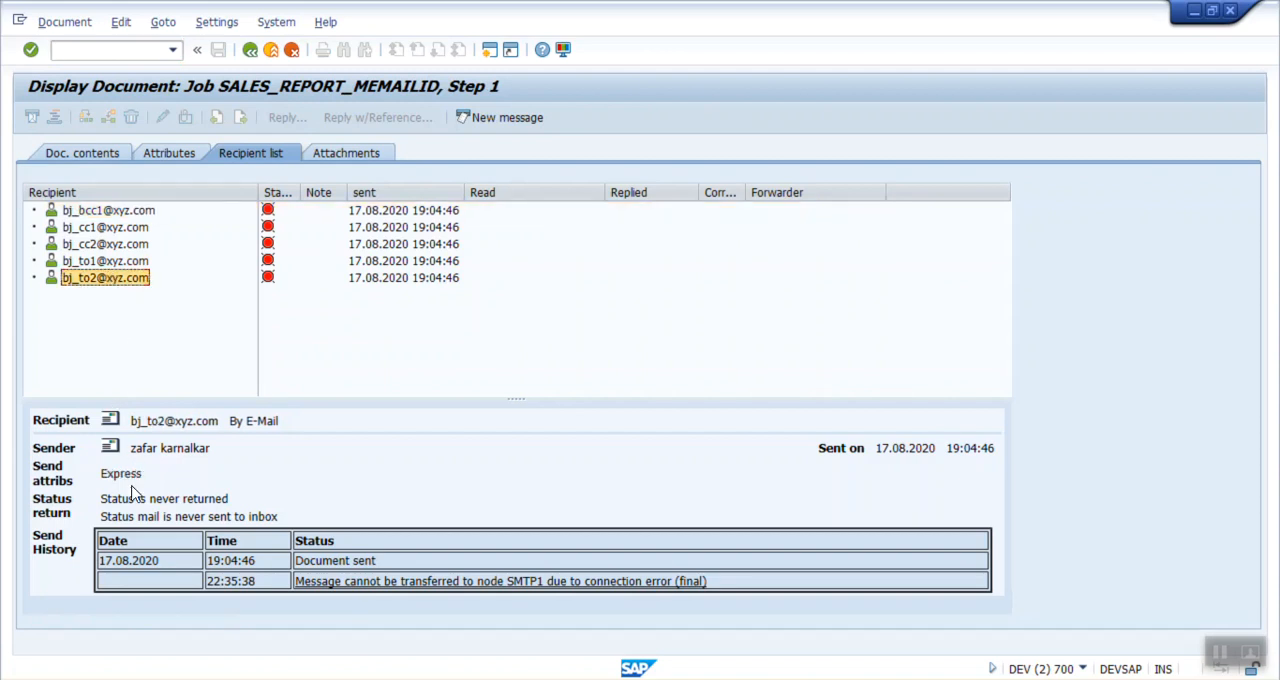
left_click(100, 263)
left_click(100, 266)
left_click(100, 245)
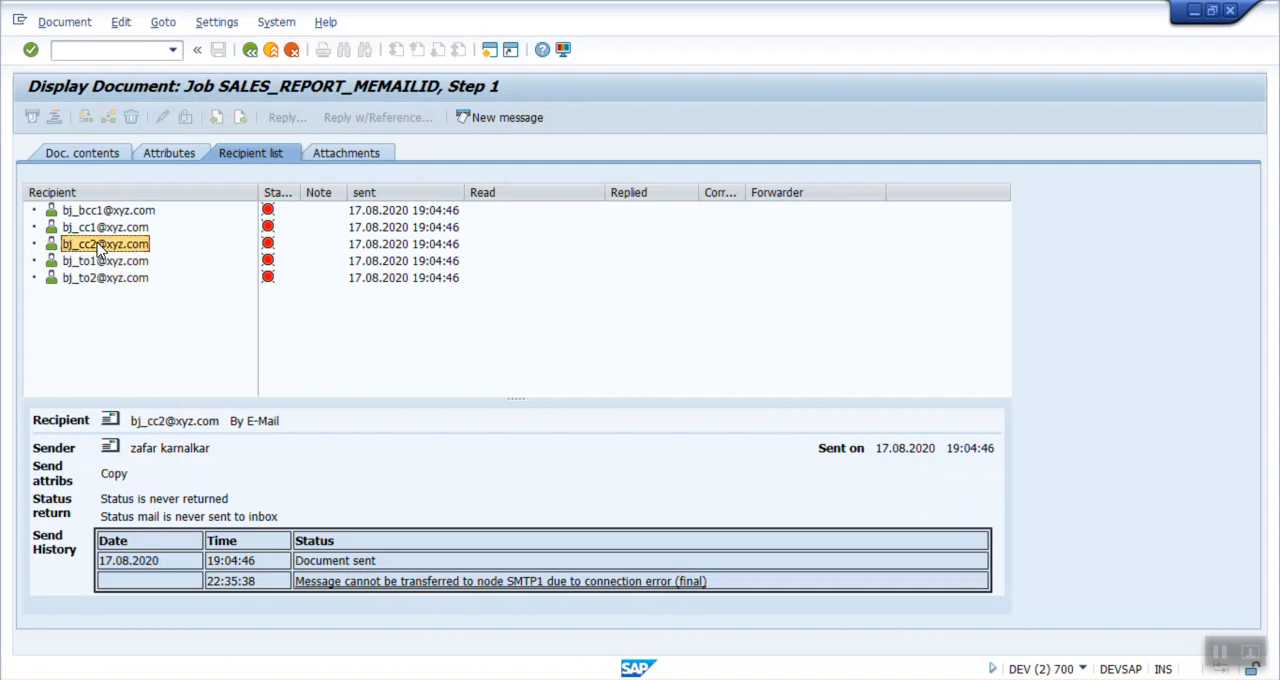
left_click(93, 226)
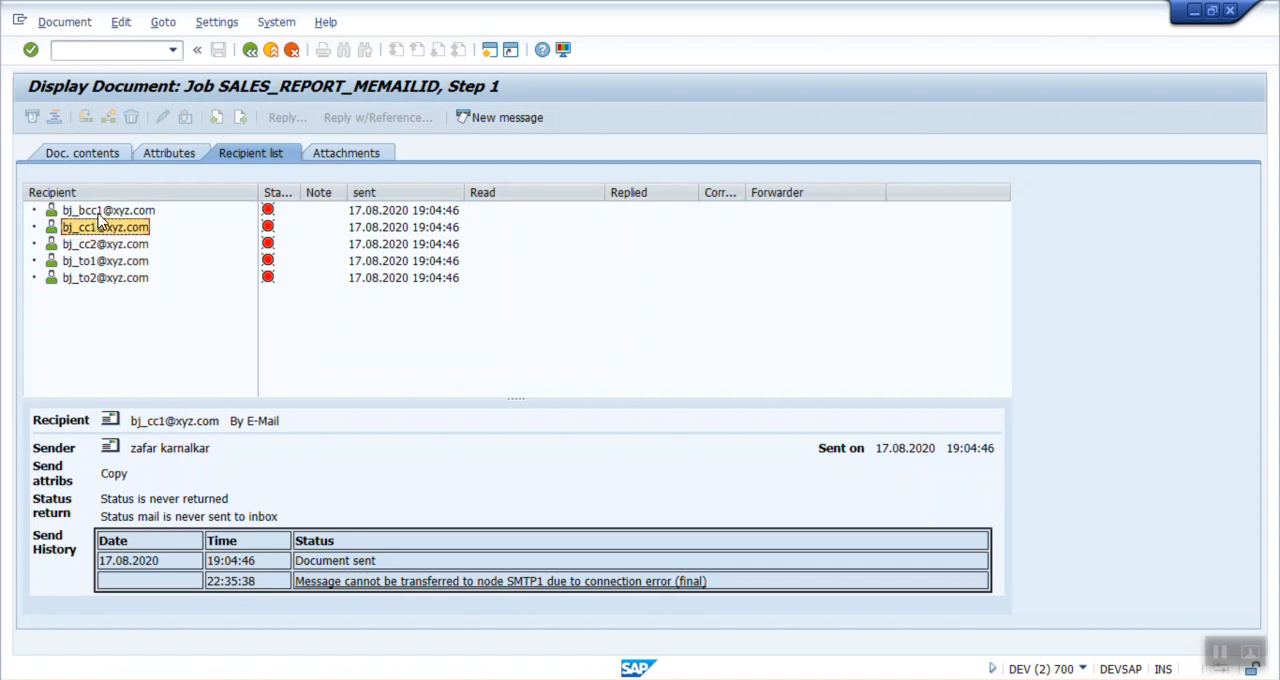
left_click(100, 212)
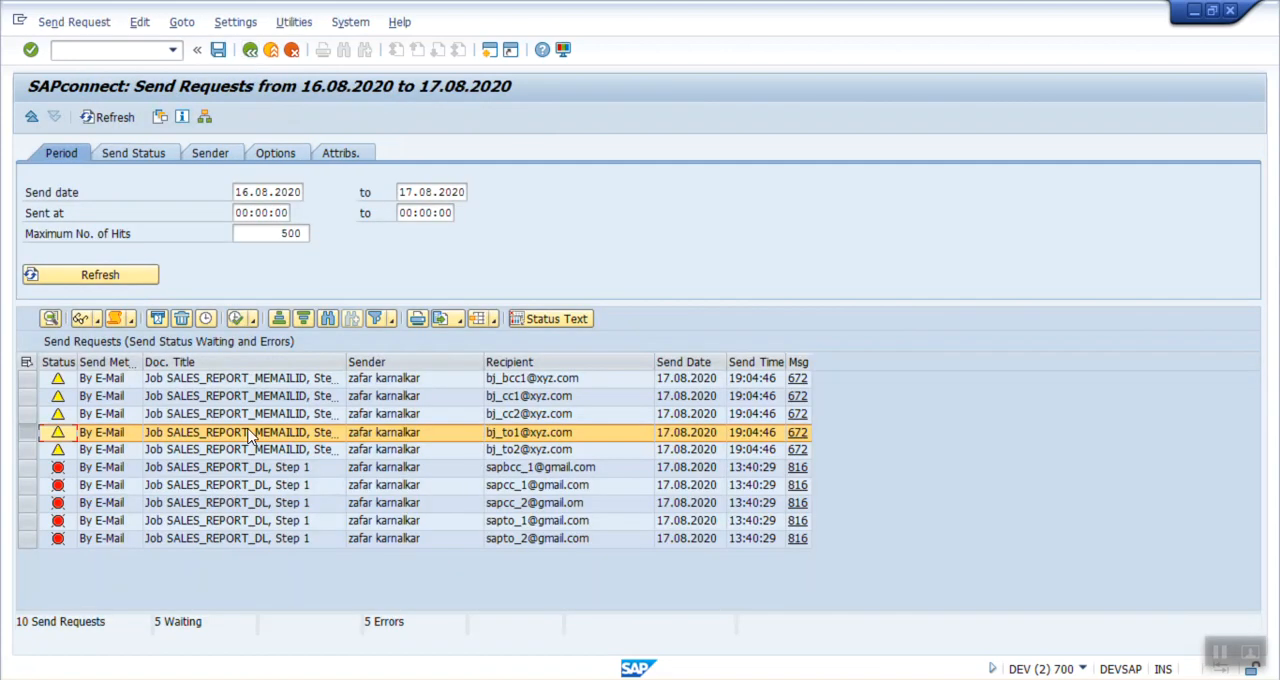
Step: Display the SALES_REPORT_MEMAILID document again, view its attached sales order list, and return to SAP Easy Access
left_click(82, 319)
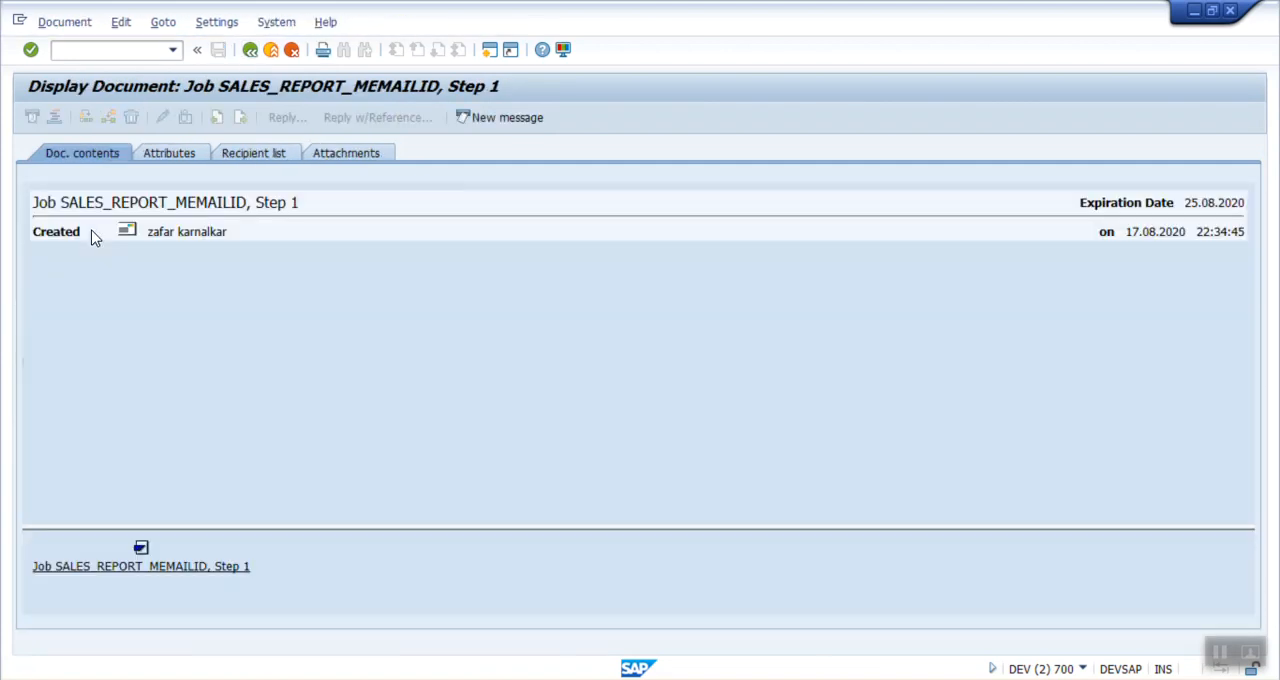
left_click(133, 567)
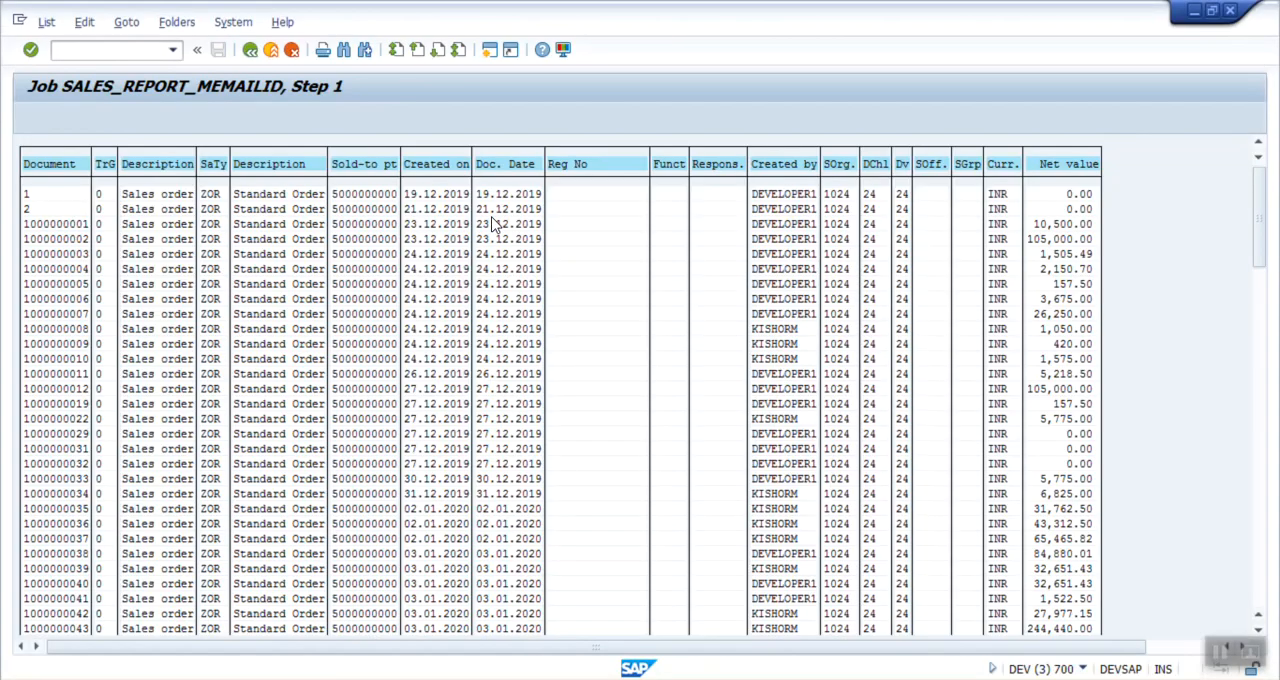
left_click(249, 52)
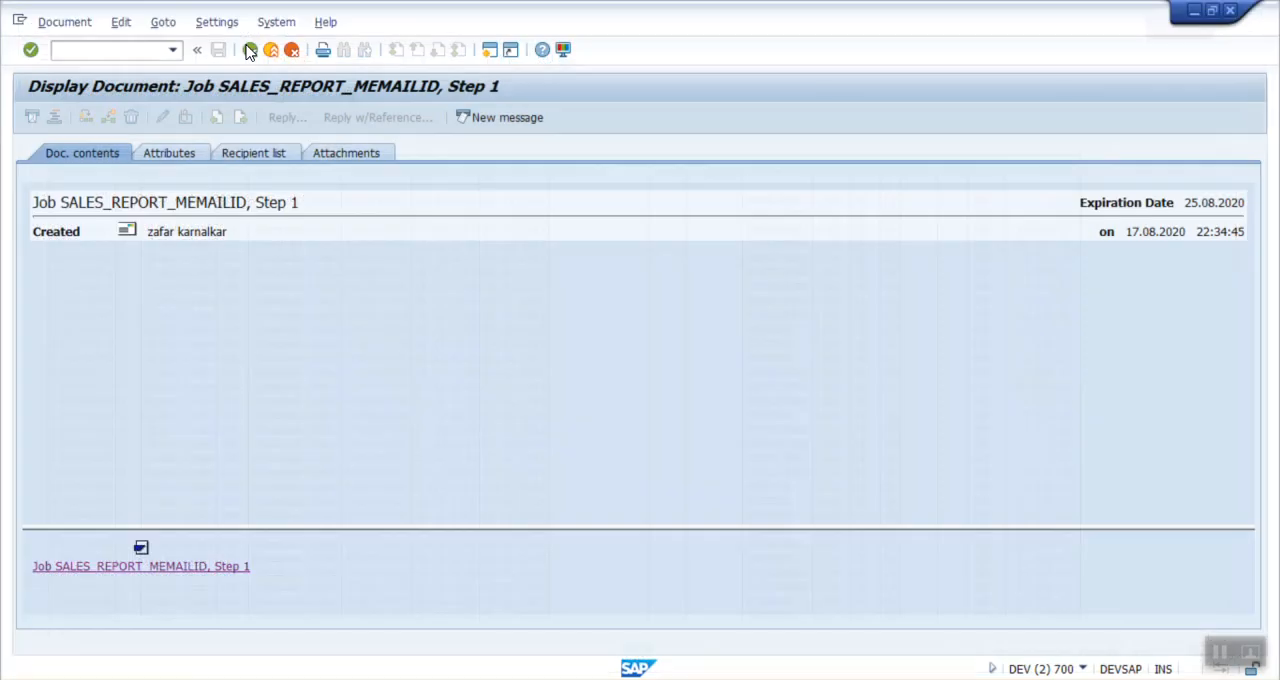
left_click(249, 52)
left_click(249, 52)
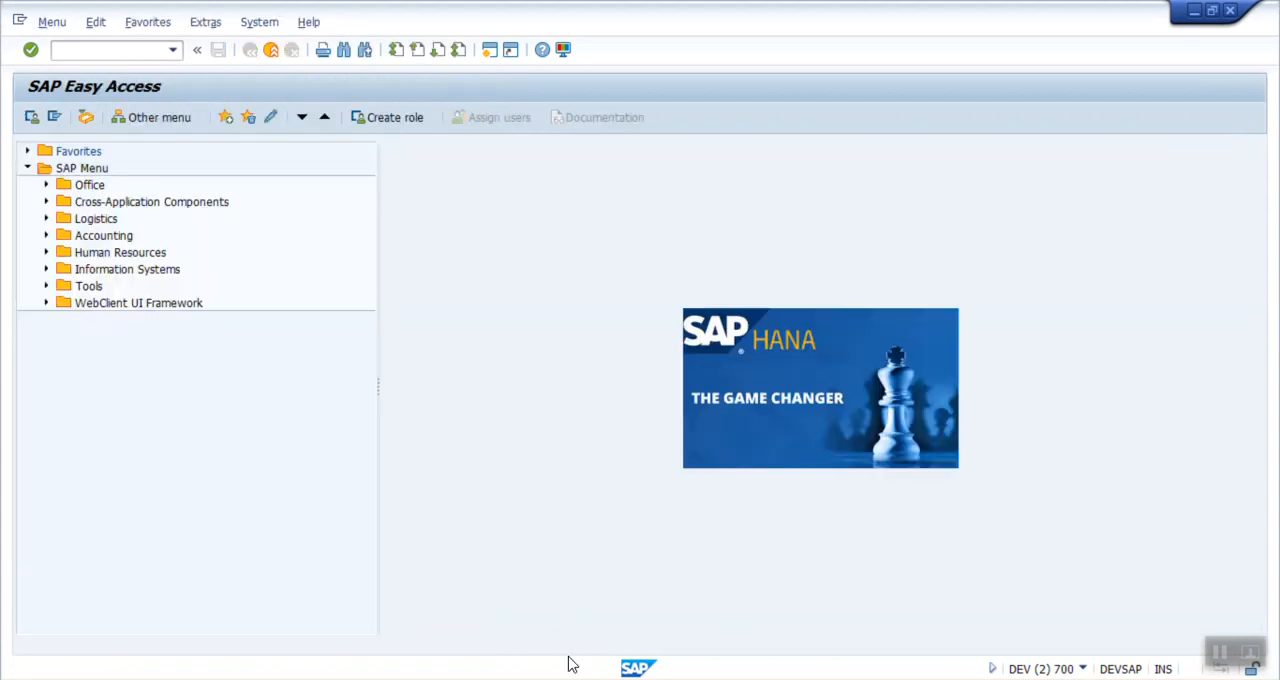
Step: Switch to the PowerPoint presentation and highlight the line "Create Distribution list - SO23" on slide 22
left_click(577, 679)
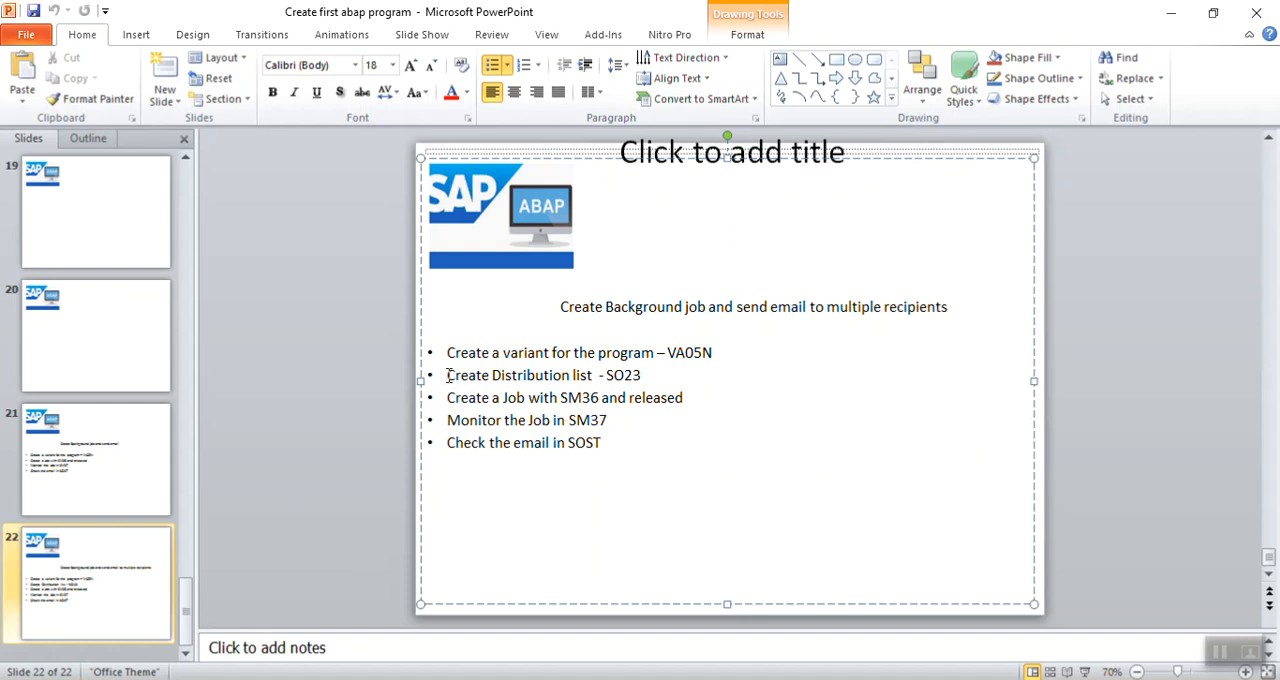
left_click_drag(449, 374, 642, 375)
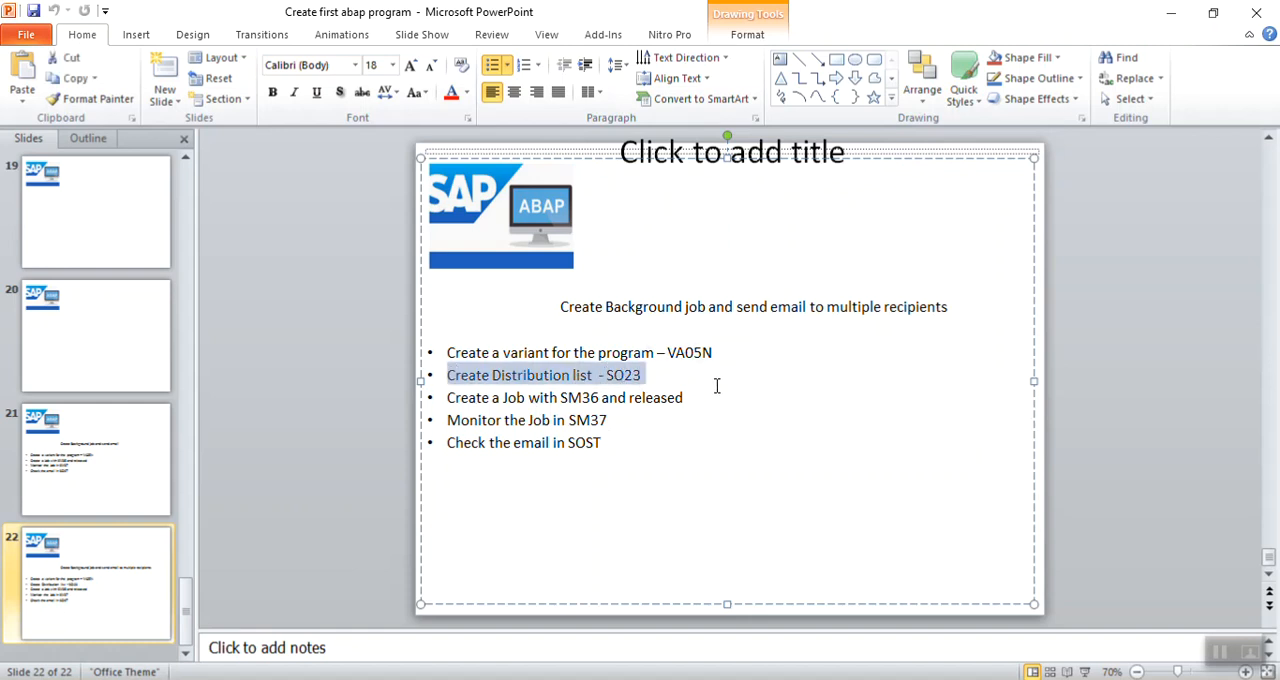